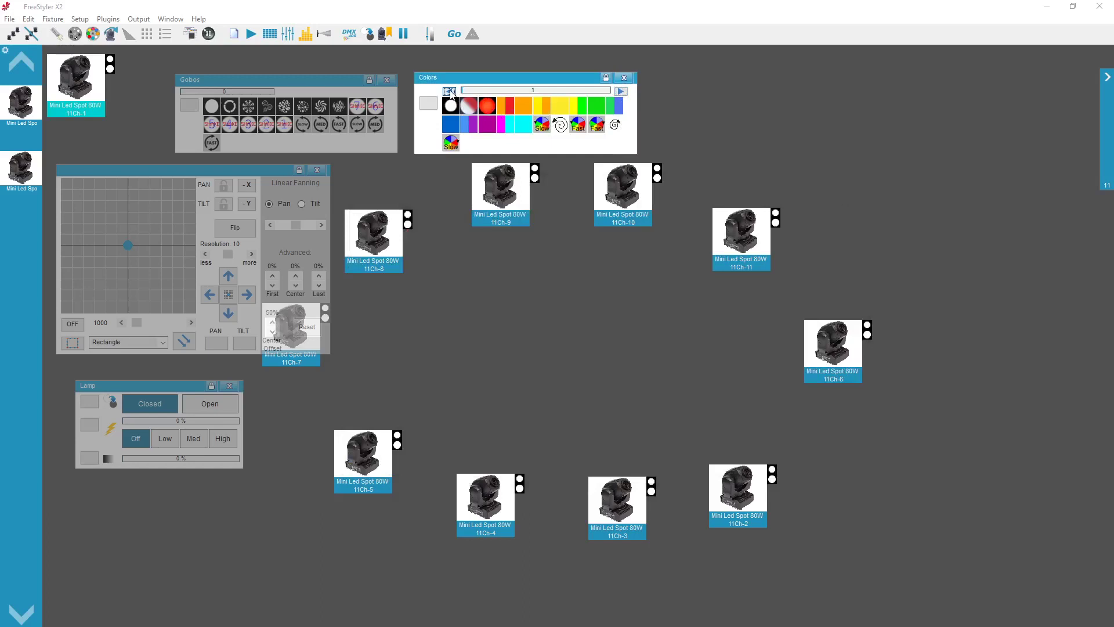
# Examine the gobo choices and value control in the Gobos window for the selected Mini Led Spot fixture
pyautogui.click(327, 87)
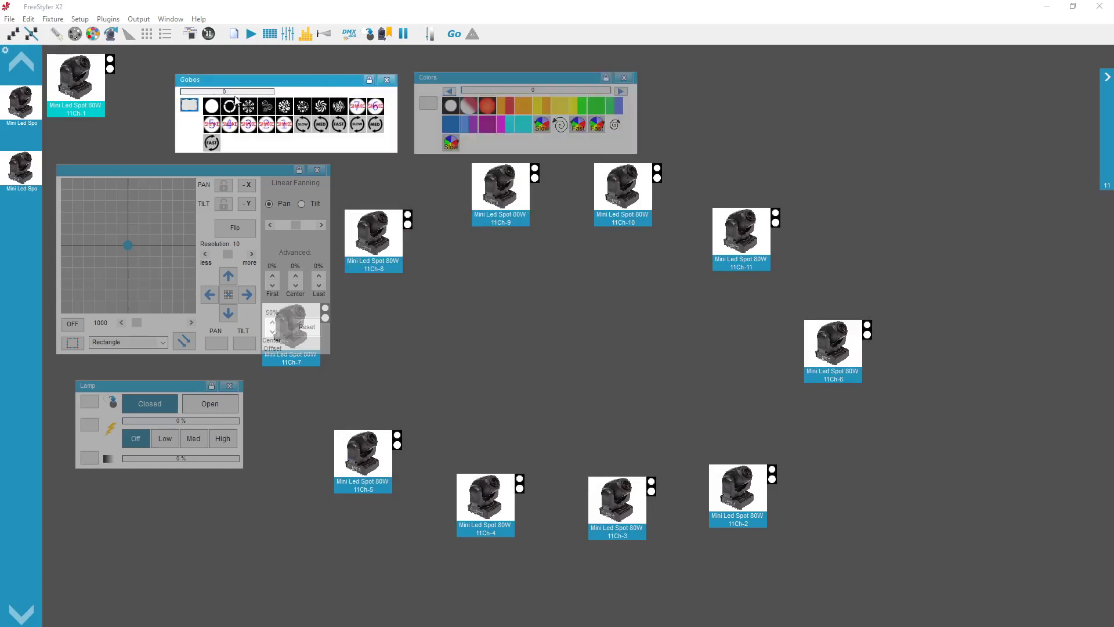
pyautogui.moveTo(281, 97); pyautogui.dragTo(282, 95)
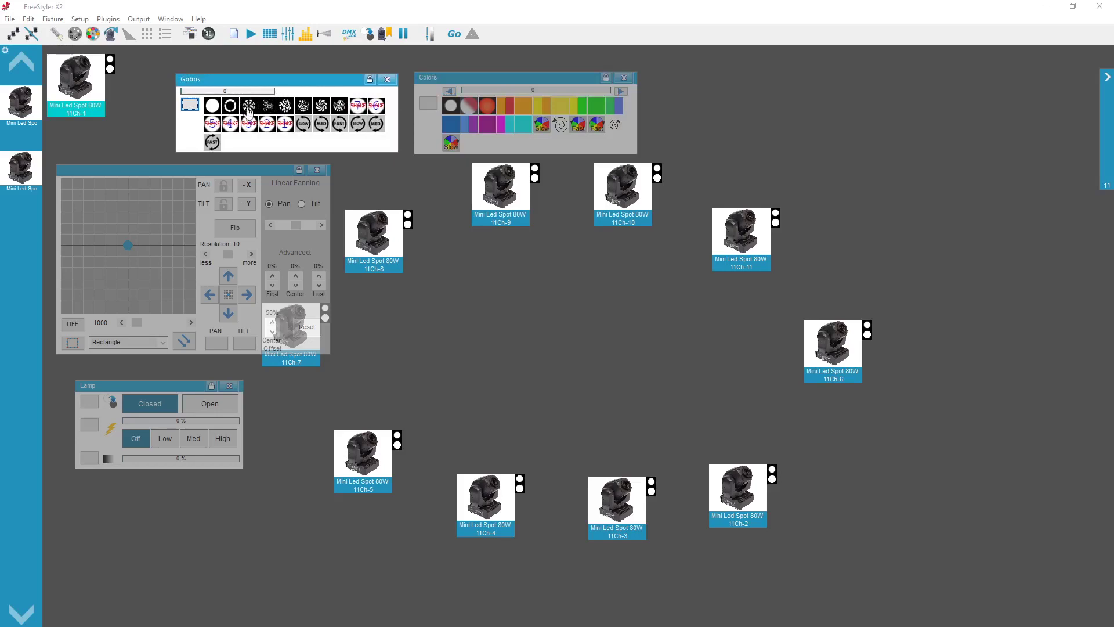
pyautogui.moveTo(203, 96); pyautogui.dragTo(181, 96)
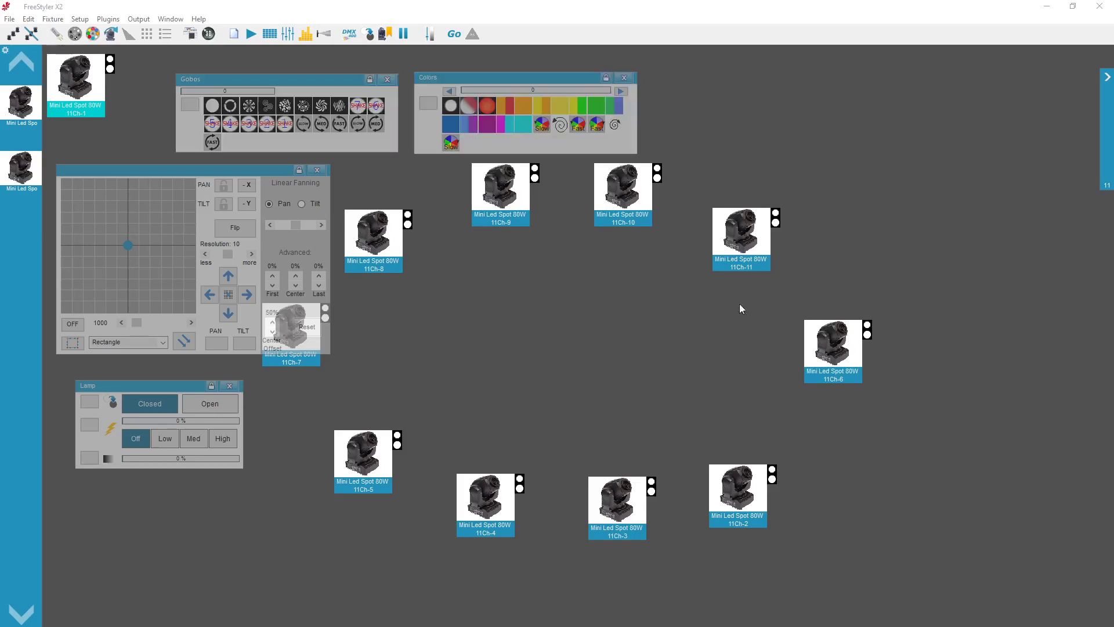
# Switch to the Vecttor Iluminación editing console and make the channel 4 fader active in universe 1
pyautogui.click(1046, 7)
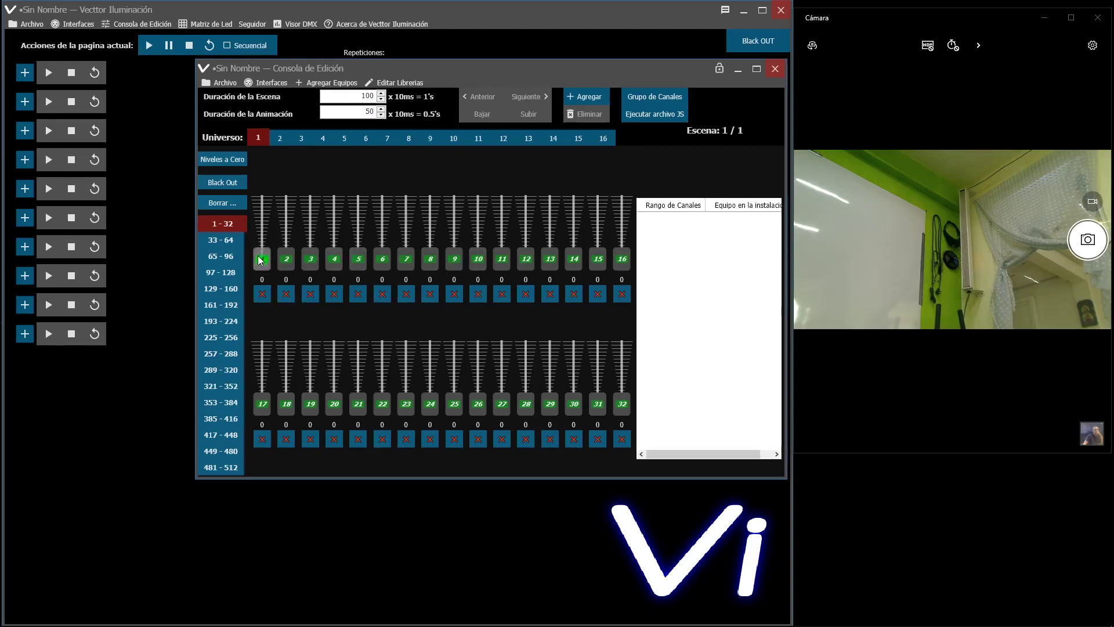
pyautogui.moveTo(262, 259)
pyautogui.mouseDown()
pyautogui.moveTo(260, 205)
pyautogui.moveTo(262, 262)
pyautogui.mouseUp()
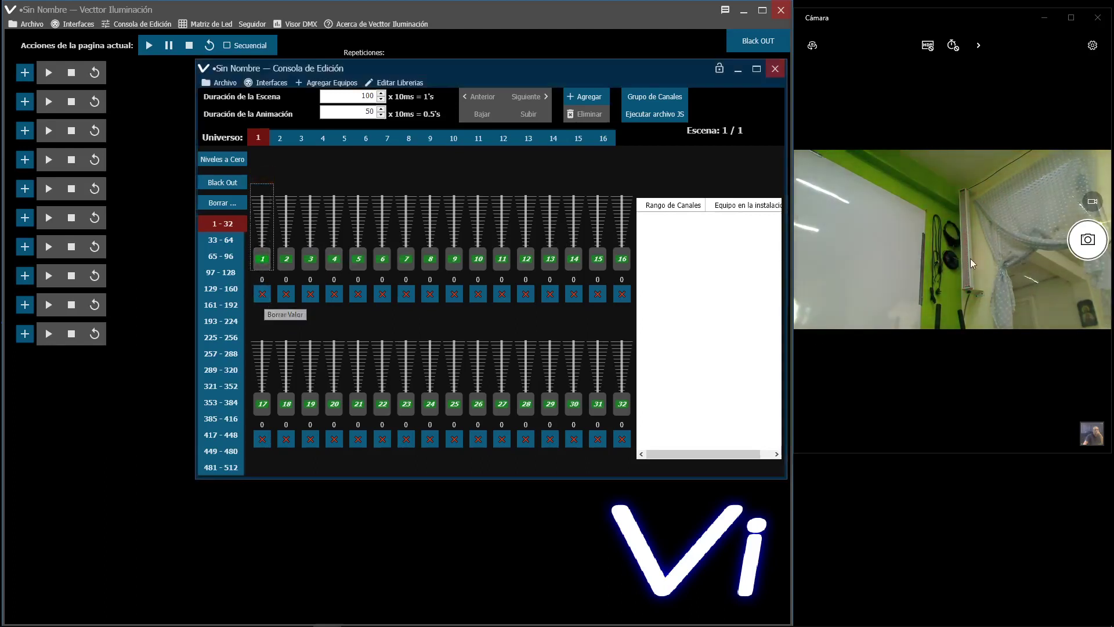
pyautogui.moveTo(284, 265)
pyautogui.mouseDown()
pyautogui.moveTo(284, 225)
pyautogui.moveTo(285, 265)
pyautogui.moveTo(310, 212)
pyautogui.moveTo(318, 270)
pyautogui.moveTo(336, 259)
pyautogui.moveTo(335, 204)
pyautogui.moveTo(339, 270)
pyautogui.mouseUp()
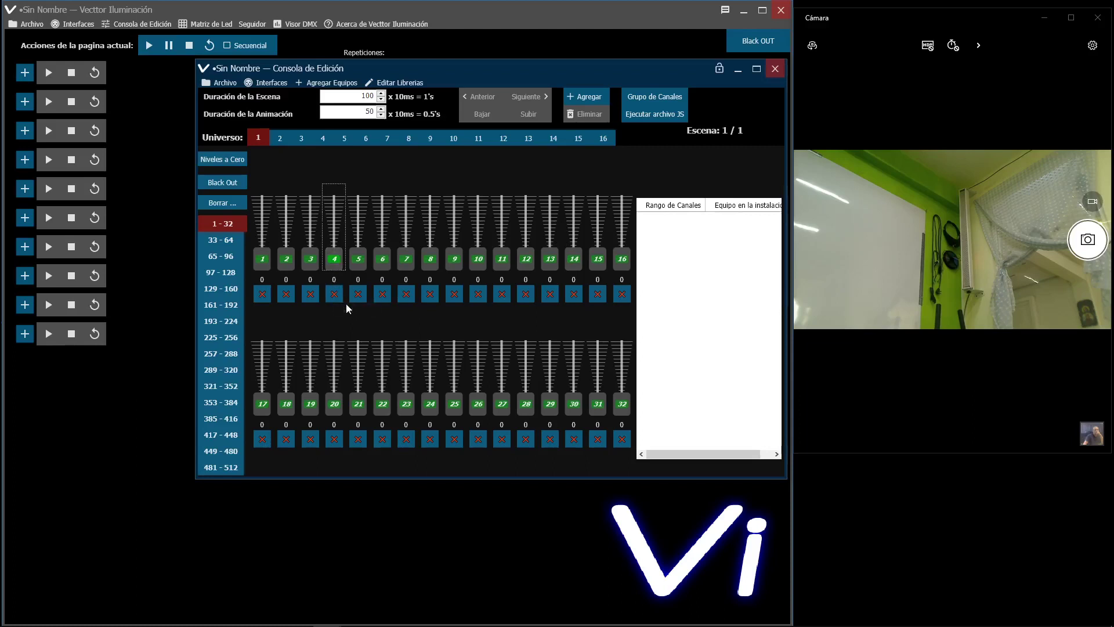
# Try channel 4 of universe 1 at level 10 and return it to 0
pyautogui.press('Up')
pyautogui.press('Down')
pyautogui.press('Up')
pyautogui.press('Up')
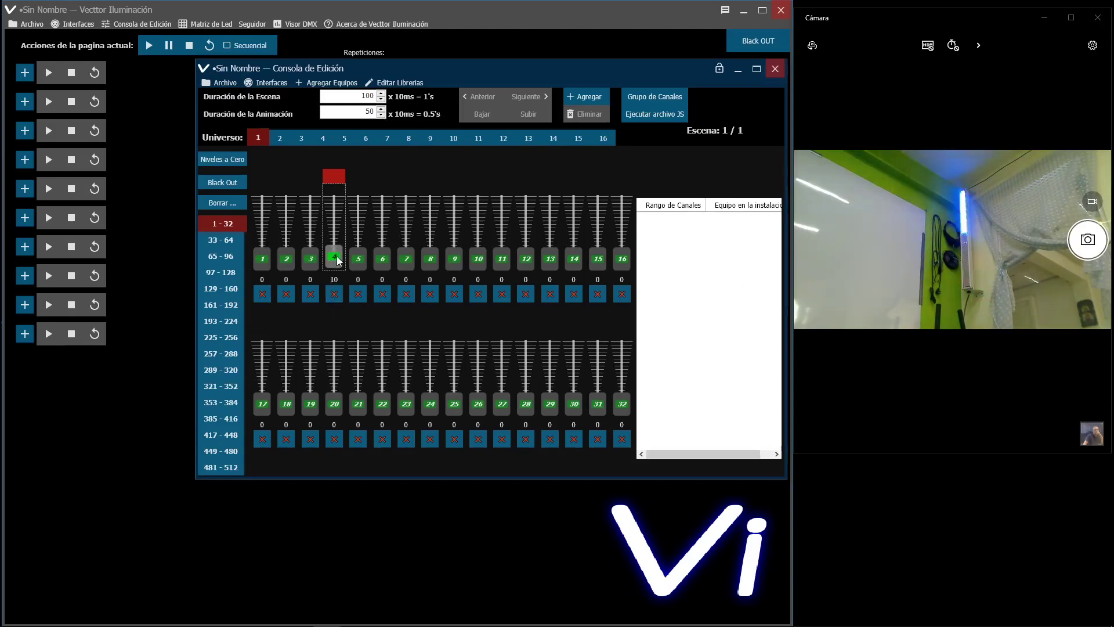
pyautogui.scroll(-1, 338, 260)
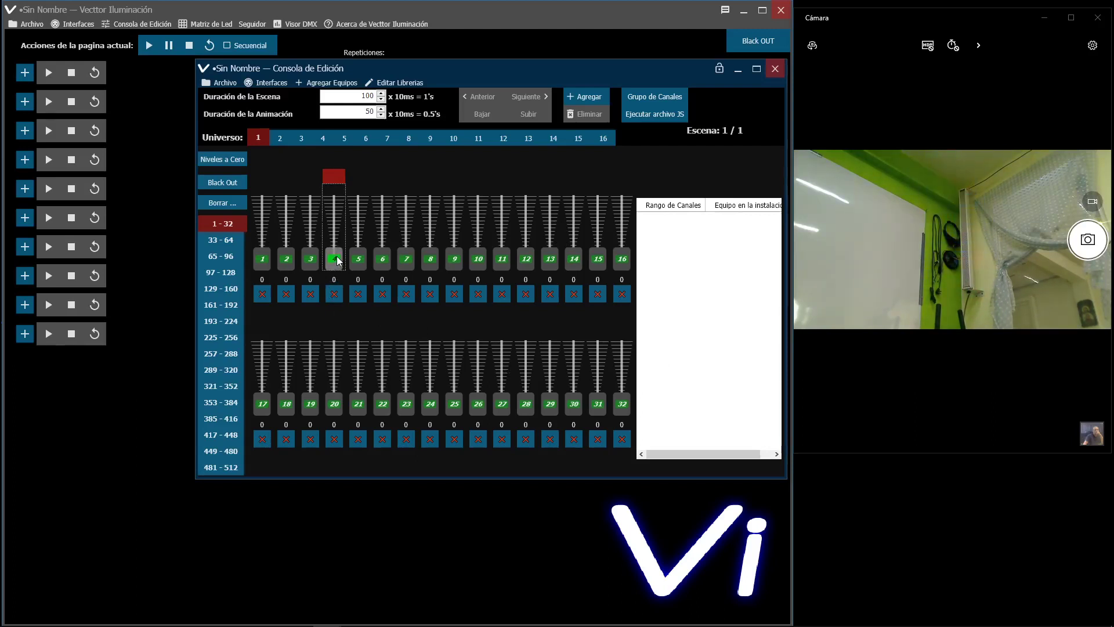
# Raise channel 4 in steps through 10 to 20 to try the lamp's effects
pyautogui.scroll(3, 338, 261)
pyautogui.scroll(2, 339, 261)
pyautogui.scroll(1, 338, 261)
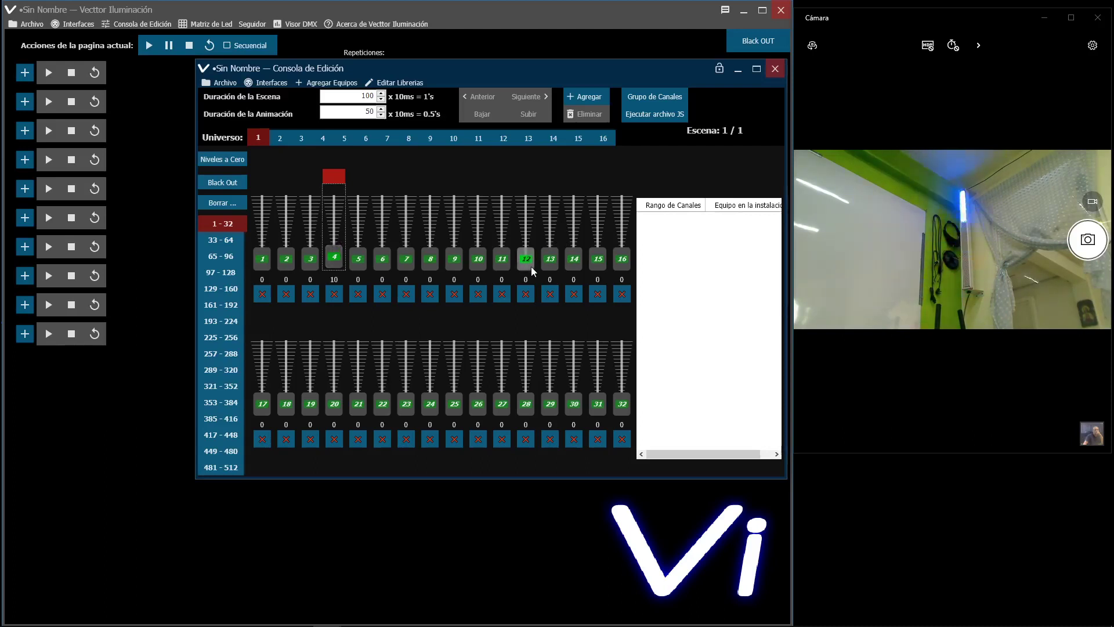
pyautogui.press('Up')
pyautogui.press('Down')
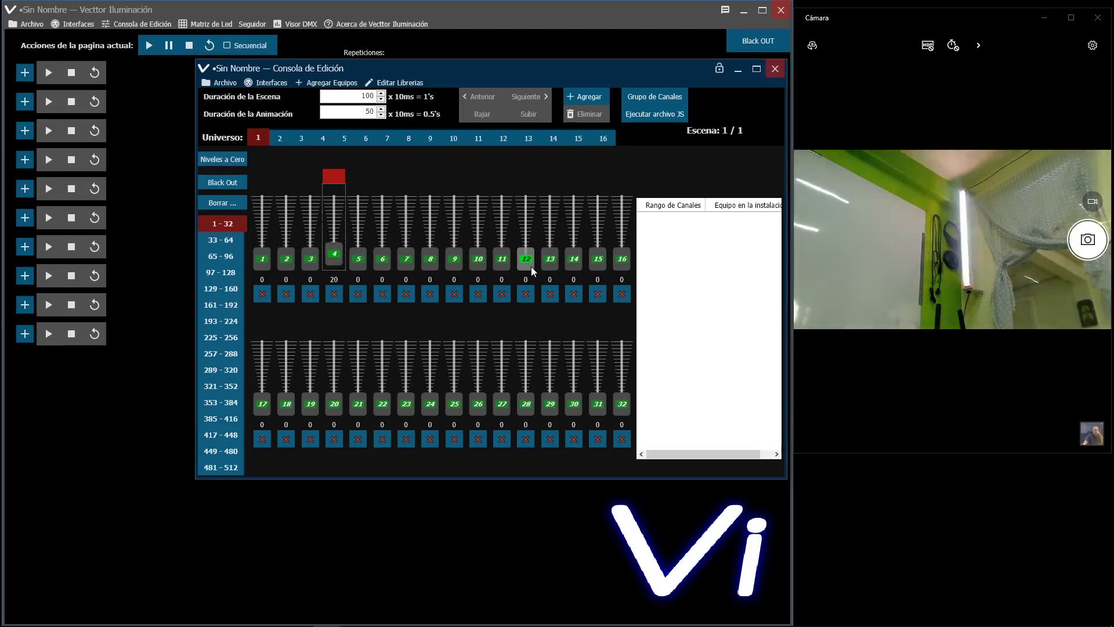
# Lower channel 4 to 16
pyautogui.press('Down')
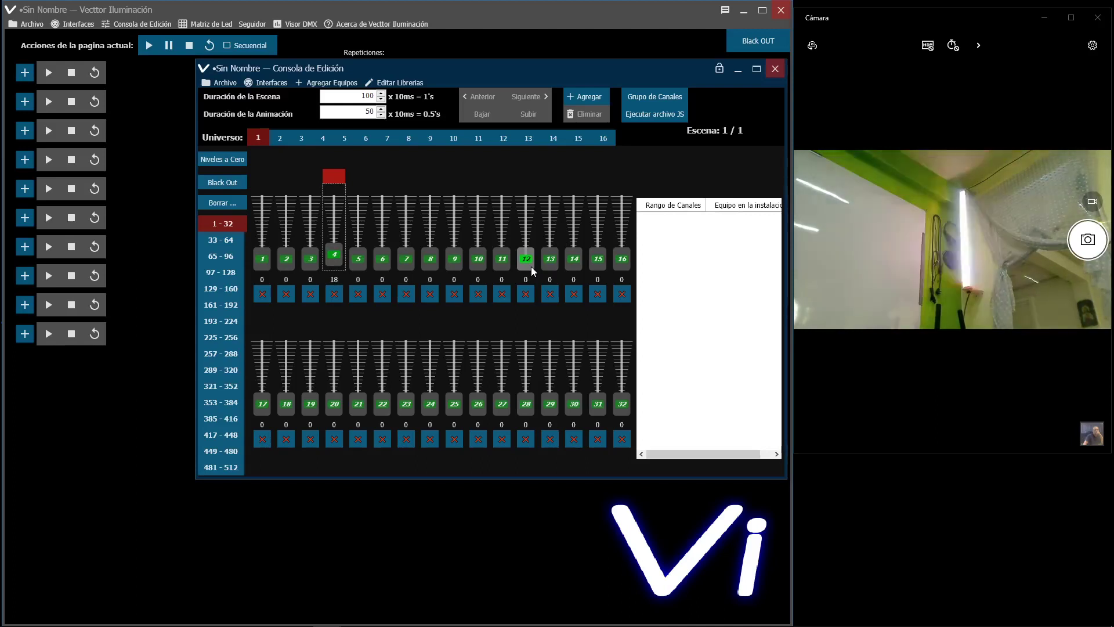
pyautogui.press('Down')
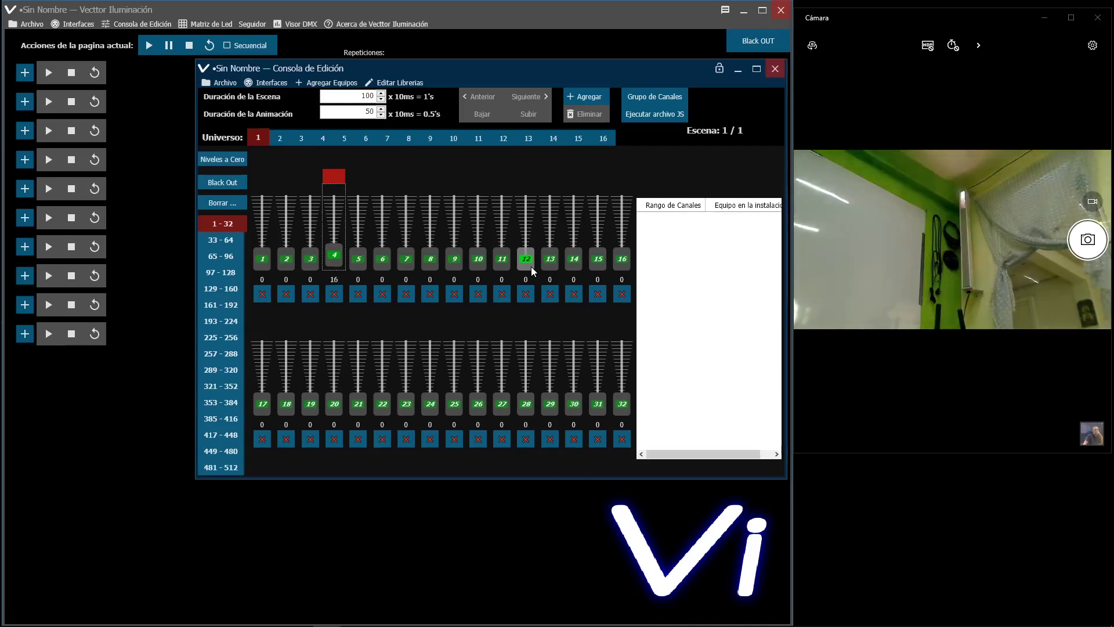
pyautogui.press('Down')
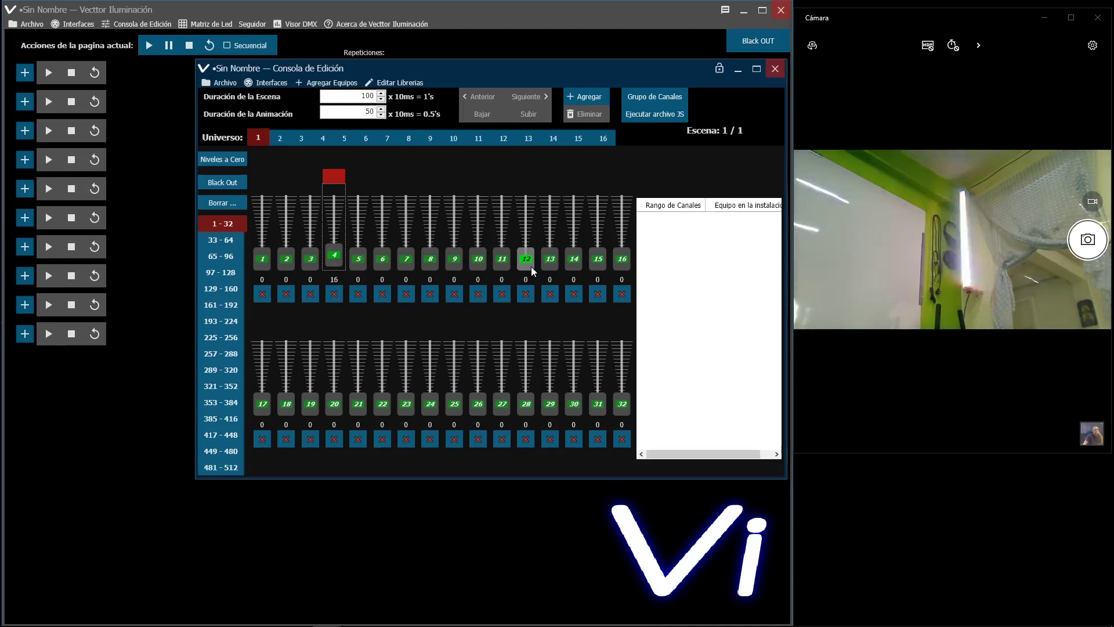
pyautogui.press('Down')
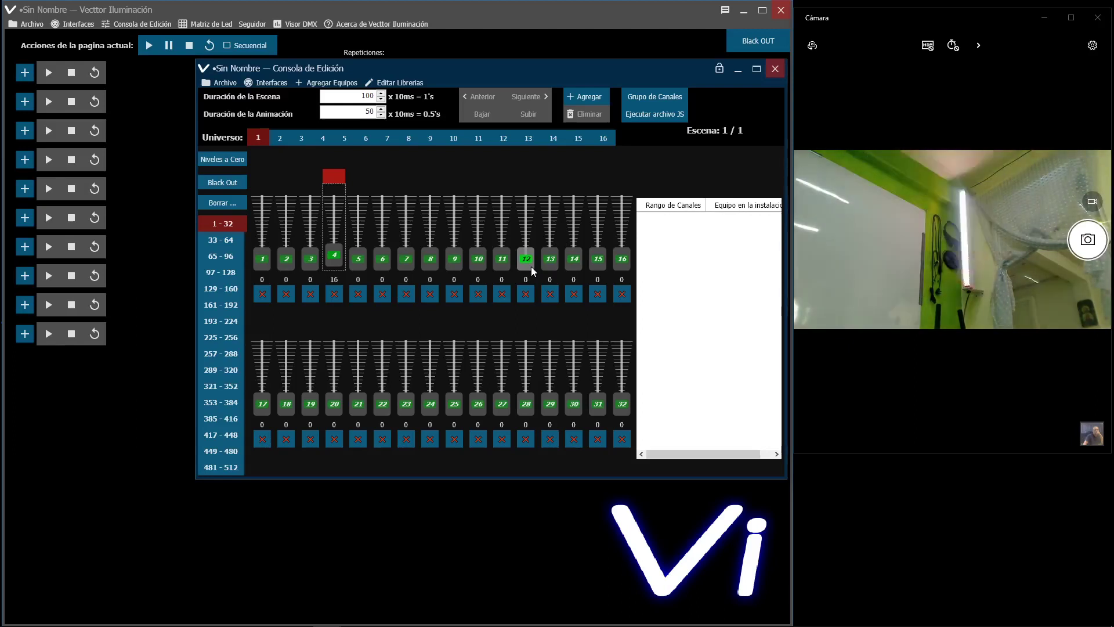
# Raise channel 4 one level at a time to 27 to test the upper part of this effect range
pyautogui.press('Up')
pyautogui.press('Up')
pyautogui.press('Up')
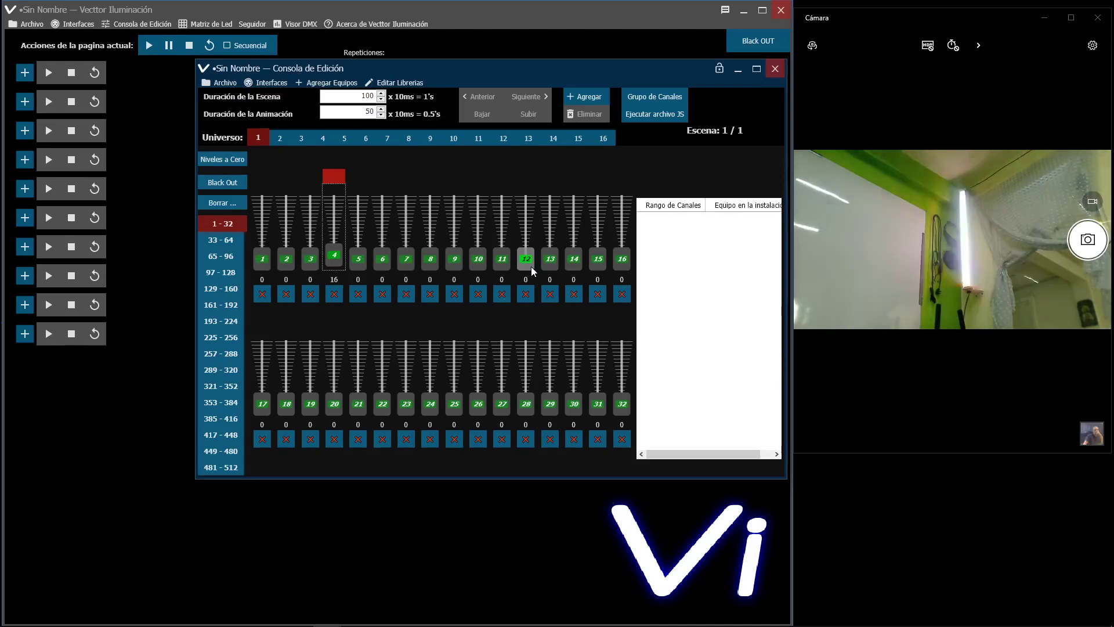
pyautogui.press('Up')
pyautogui.press('Up')
pyautogui.press('Up')
pyautogui.press('Up')
pyautogui.press('Up')
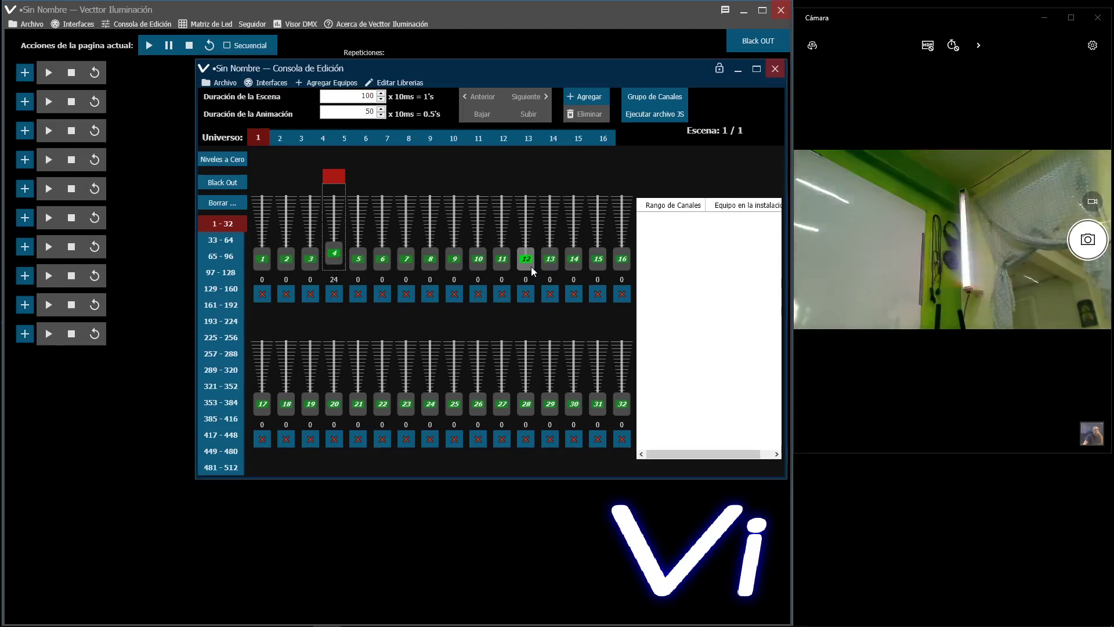
pyautogui.press('Up')
pyautogui.press('Up')
pyautogui.press('Up')
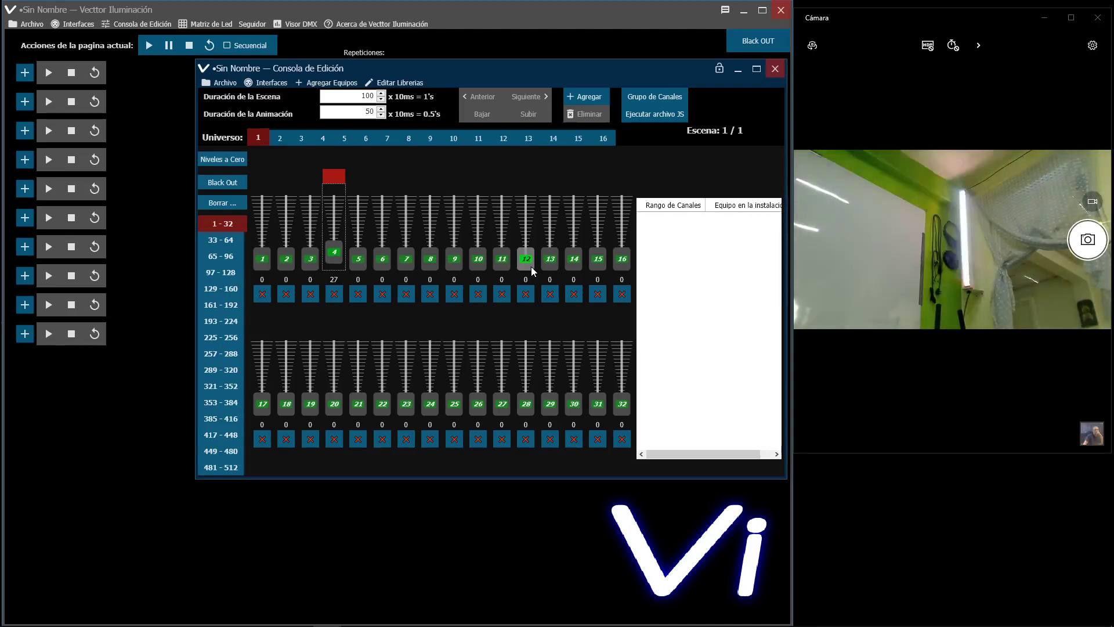
# Bring channel 4 back down to 16 to try the start of the effect range again
pyautogui.press('Up')
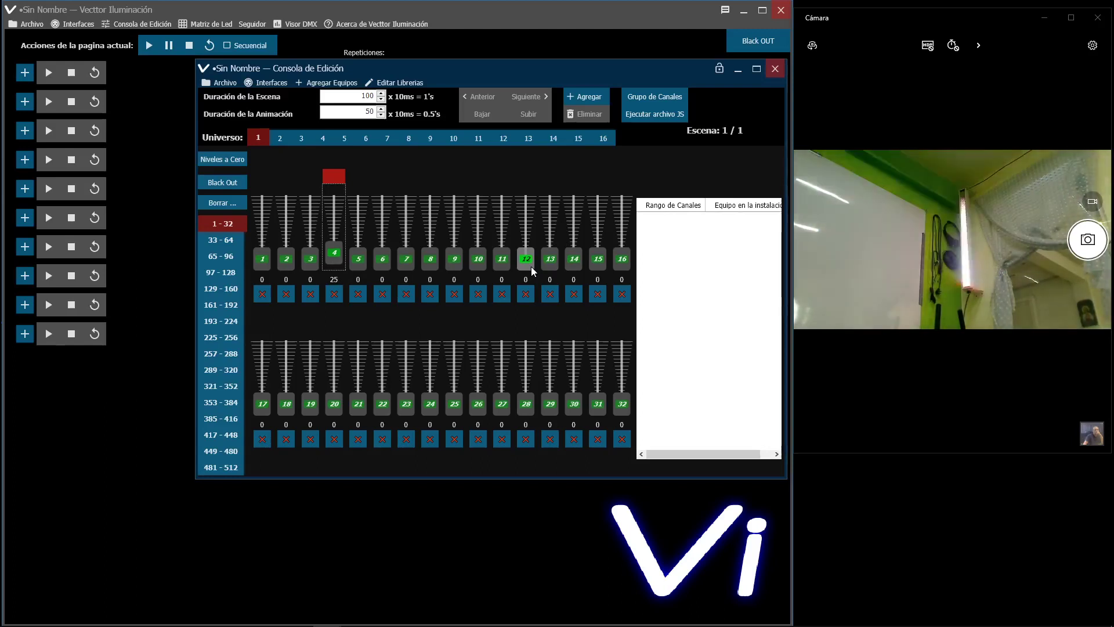
pyautogui.press('Down')
pyautogui.press('Down')
pyautogui.press('Down')
pyautogui.press('Down')
pyautogui.press('Down')
pyautogui.press('Down')
pyautogui.press('Down')
pyautogui.press('Down')
pyautogui.press('Down')
pyautogui.press('Down')
pyautogui.press('Down')
pyautogui.press('Down')
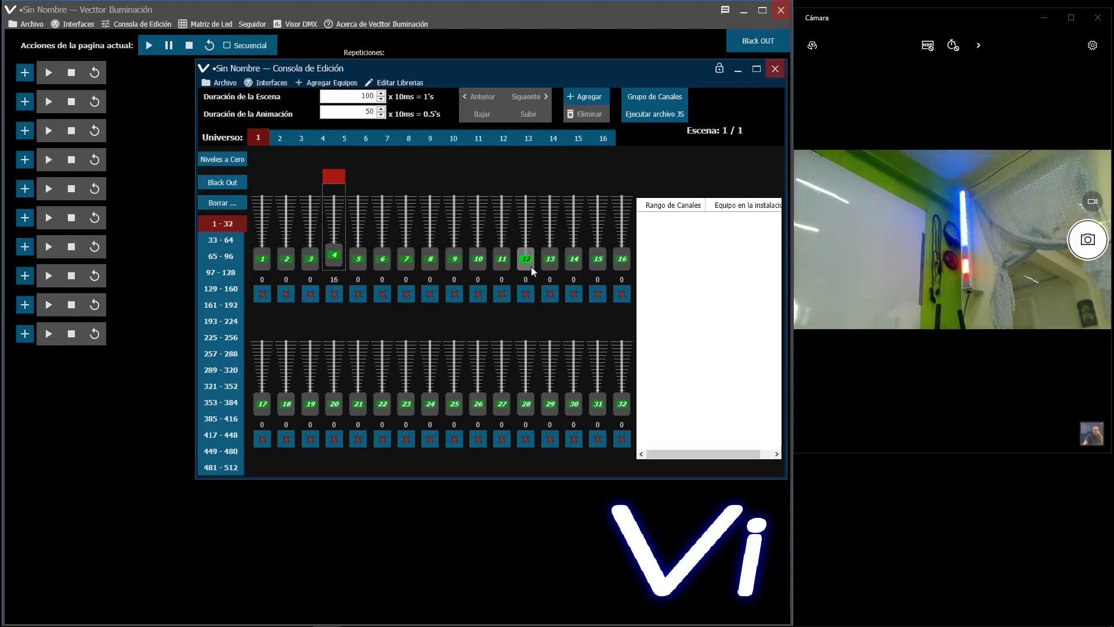
# Step channel 4 up through 21 to 27 while comparing the effect on the LED bar
pyautogui.press('Up')
pyautogui.press('Up')
pyautogui.press('Up')
pyautogui.press('Up')
pyautogui.press('Up')
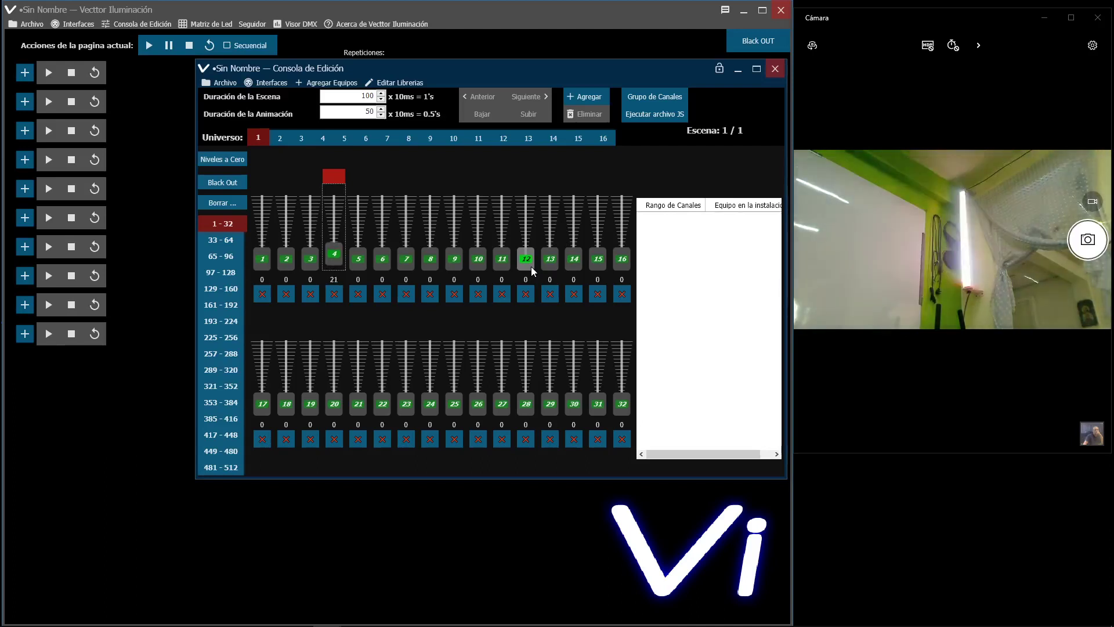
pyautogui.press('Up')
pyautogui.press('Up')
pyautogui.press('Up')
pyautogui.press('Up')
pyautogui.press('Up')
pyautogui.press('Up')
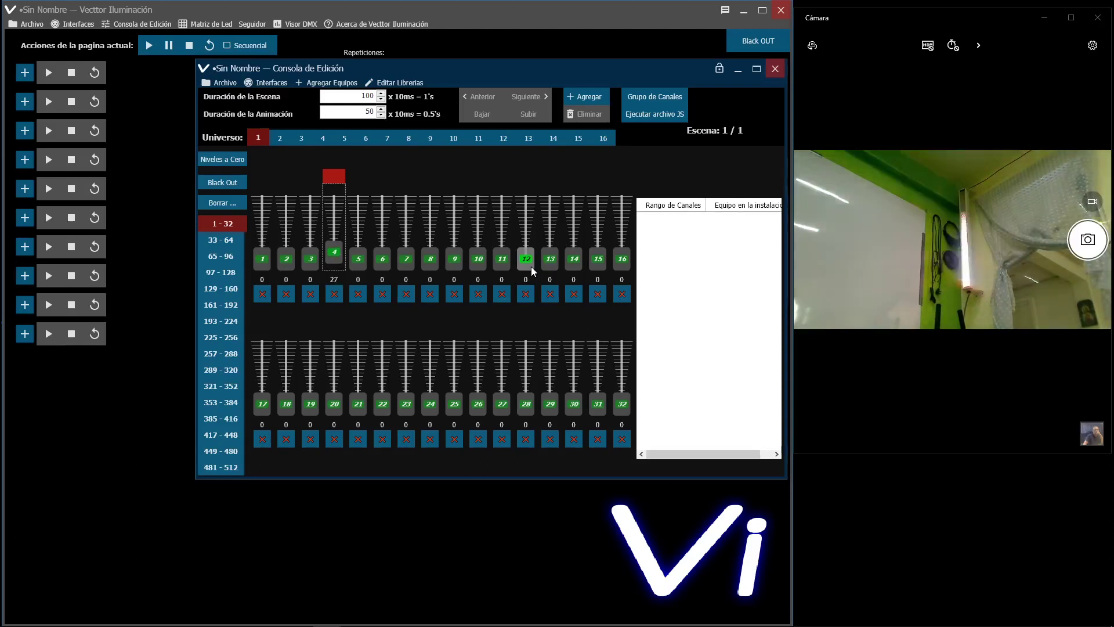
# Advance channel 4 through 38 and 39 to 40 to try the next effect
pyautogui.press('Up')
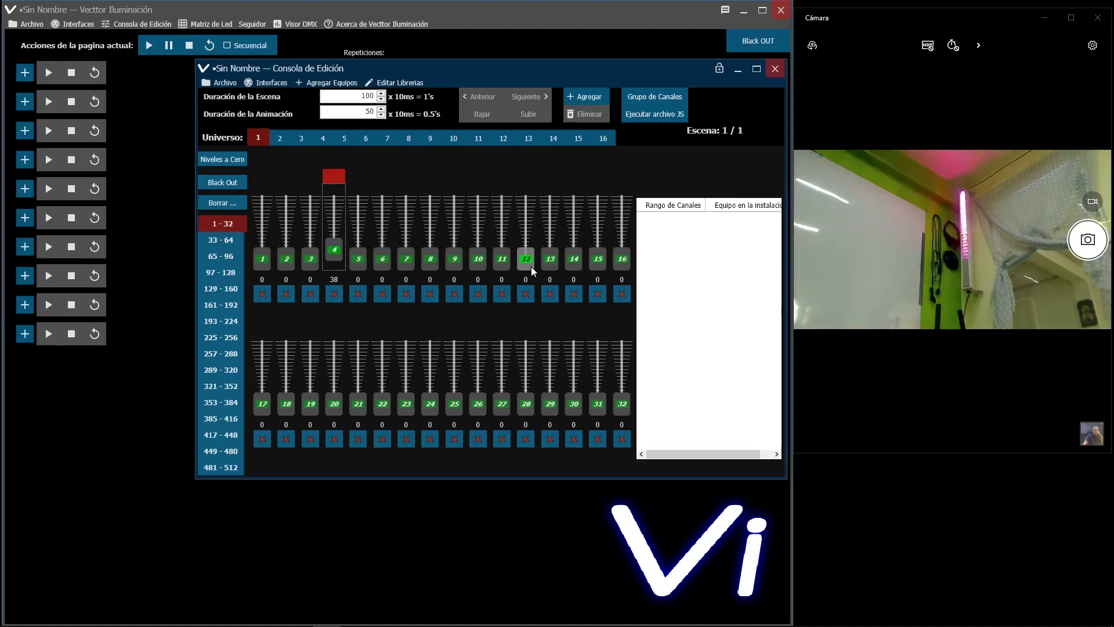
pyautogui.press('Down')
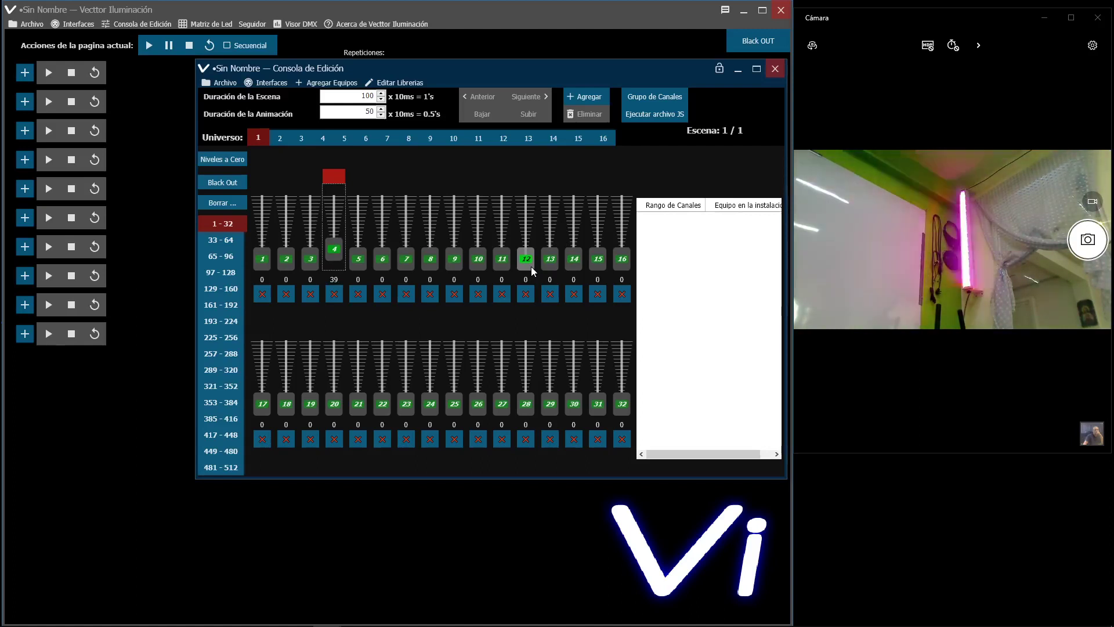
pyautogui.press('Up')
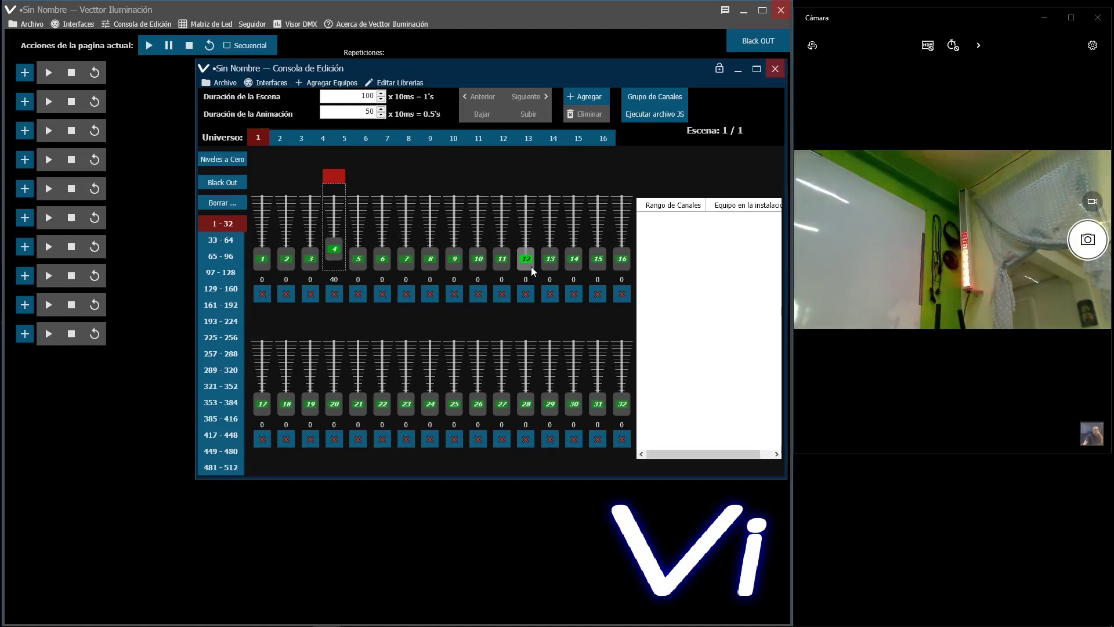
# Increase channel 4 gradually through 45 to 52 and check the LED bar's response
pyautogui.press('Up')
pyautogui.press('Up')
pyautogui.press('Up')
pyautogui.press('Up')
pyautogui.press('Up')
pyautogui.press('Up')
pyautogui.press('Up')
pyautogui.press('Up')
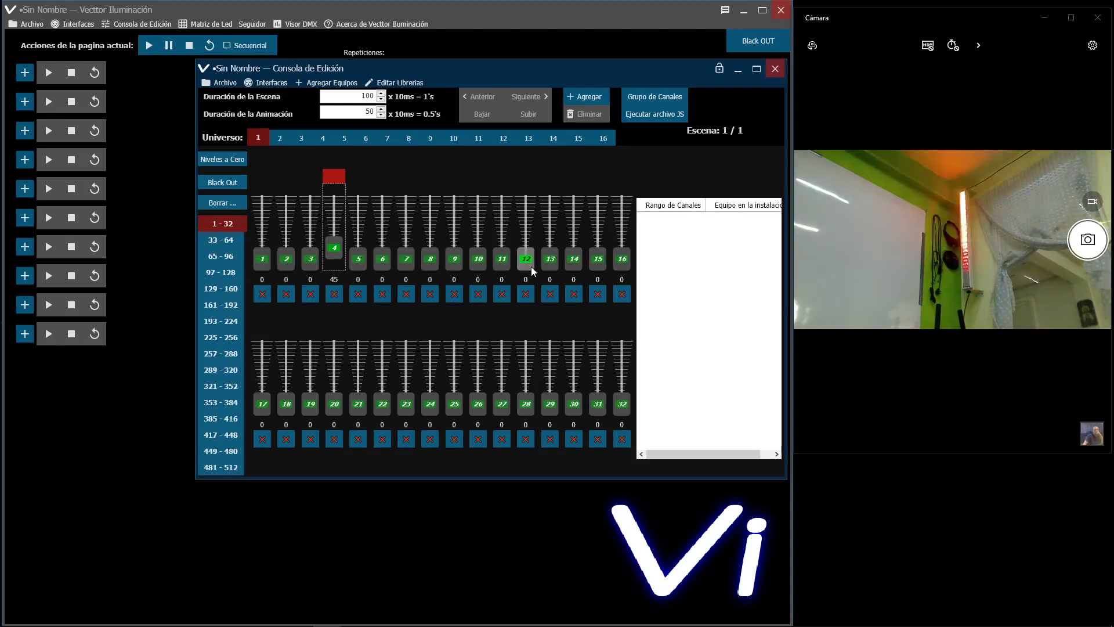
pyautogui.press('Up')
pyautogui.press('Up')
pyautogui.press('Up')
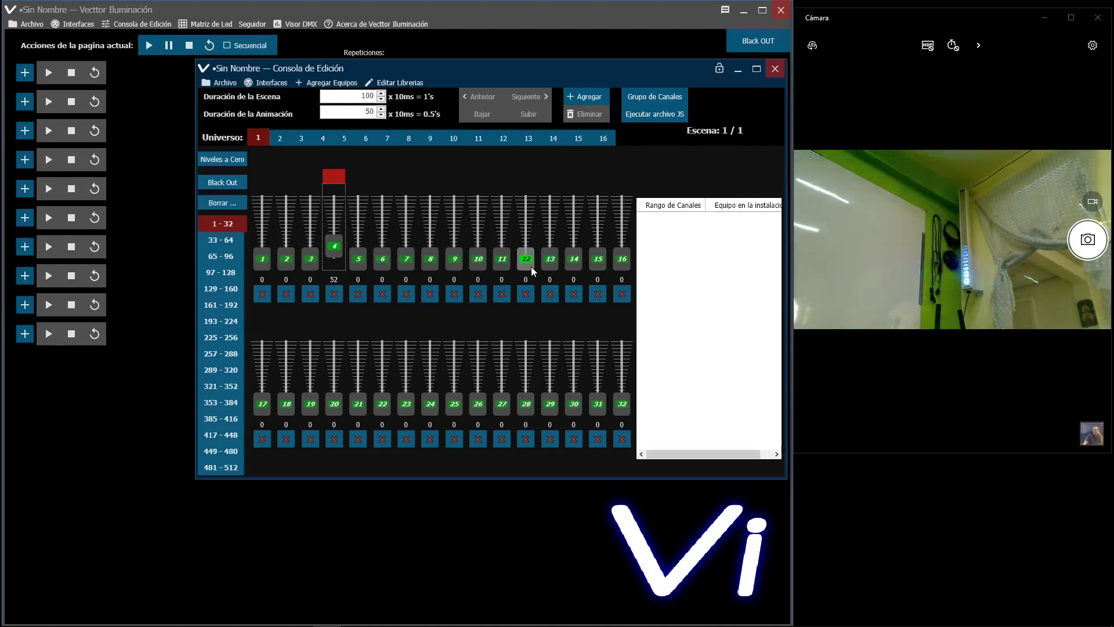
# Raise channel 4 further through 53 and 62, and hold it at 64
pyautogui.press('Up')
pyautogui.press('Up')
pyautogui.press('Up')
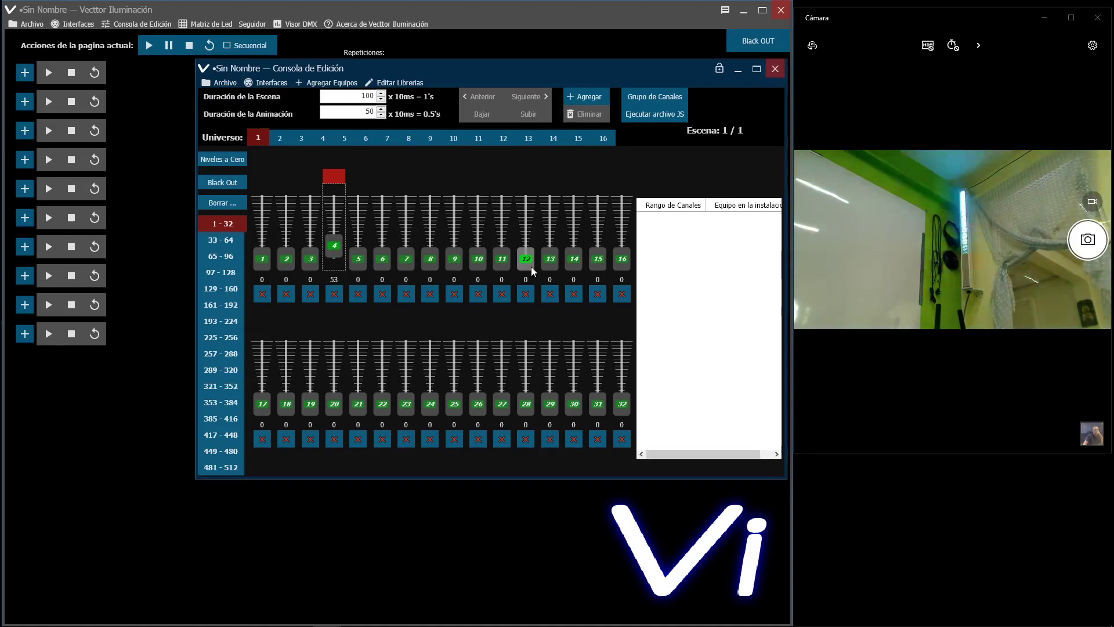
pyautogui.press('Up')
pyautogui.press('Up')
pyautogui.press('Up')
pyautogui.press('Up')
pyautogui.press('Up')
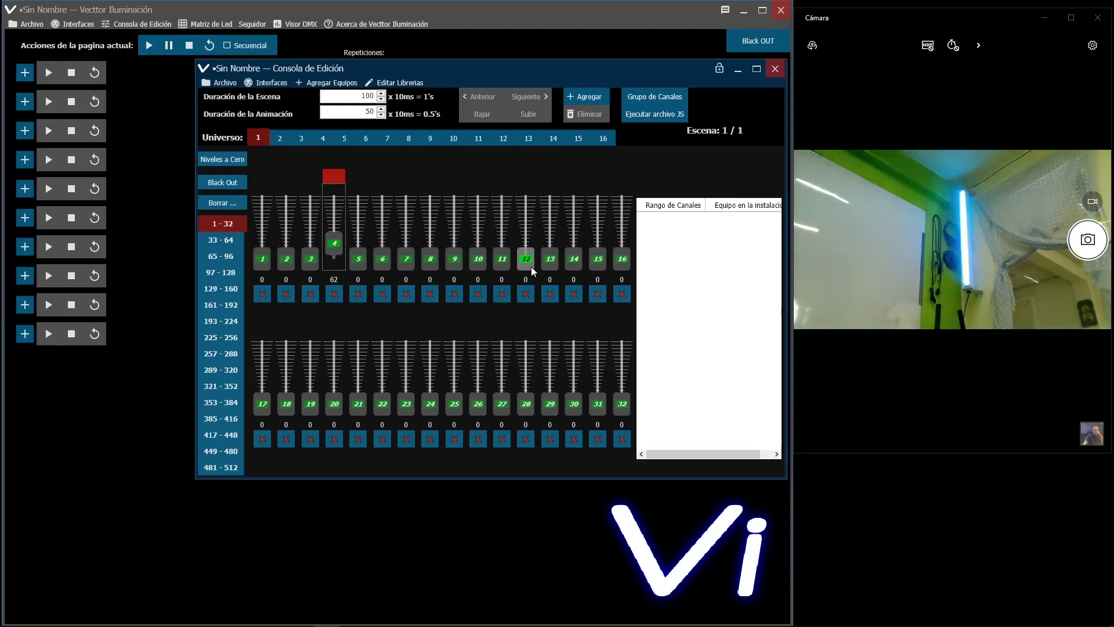
pyautogui.press('Up')
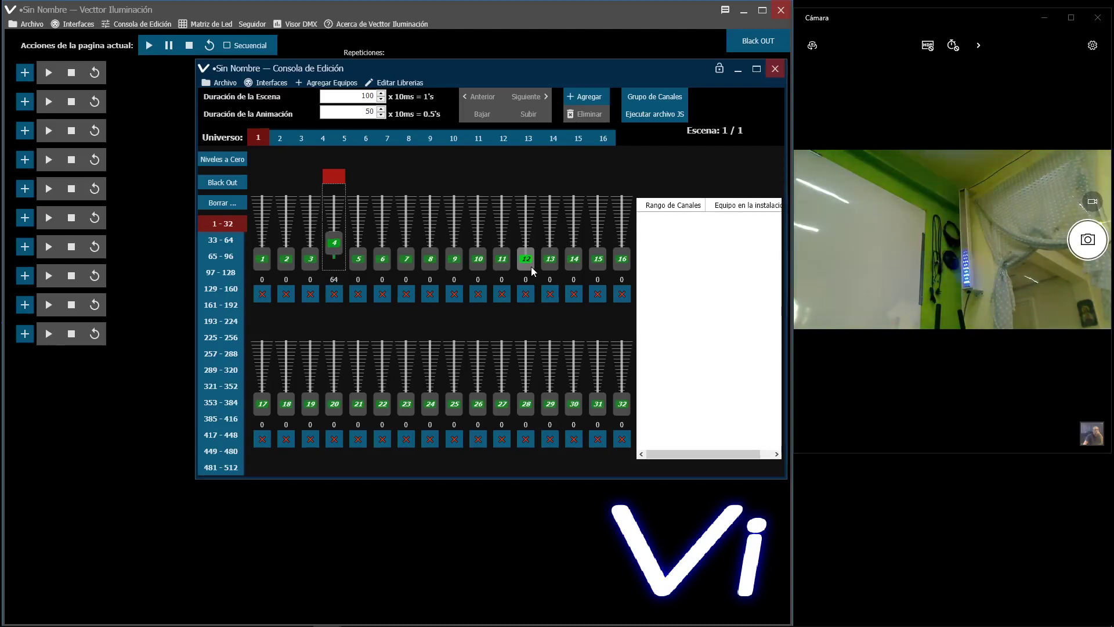
pyautogui.press('Down')
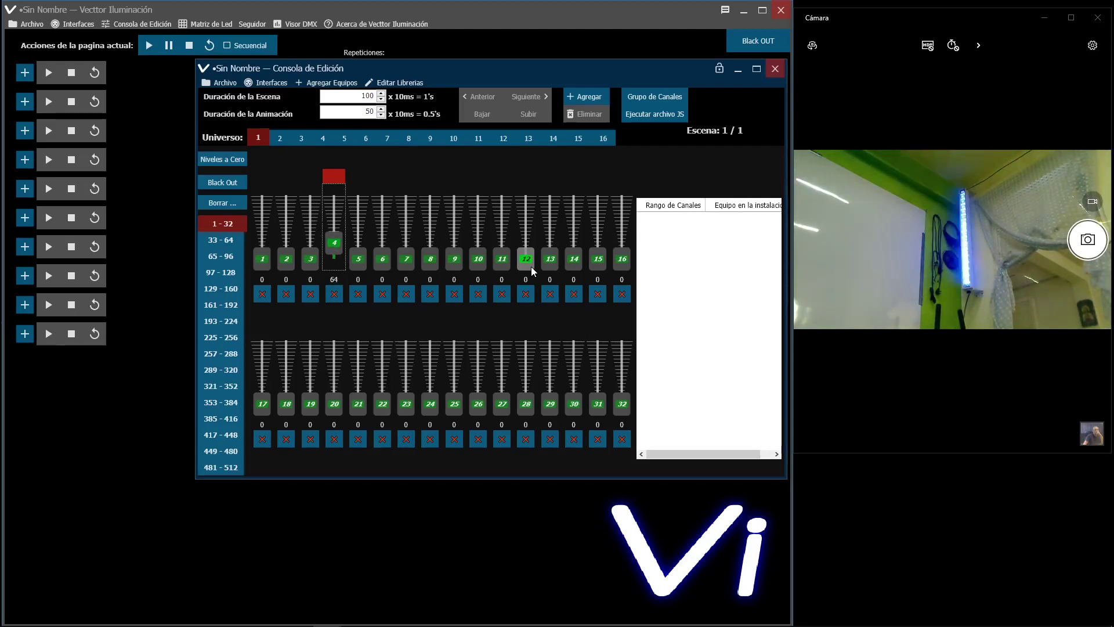
pyautogui.press('Up')
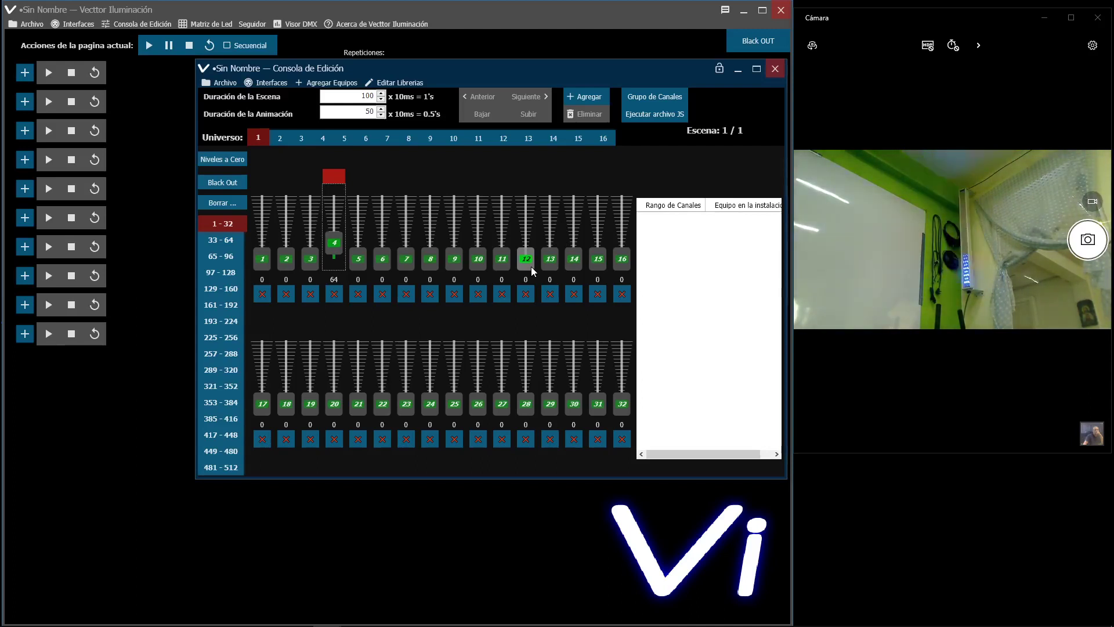
# Step channel 4 up through 66, 73 and 75 to 76 to try another lamp effect
pyautogui.press('Up')
pyautogui.press('Up')
pyautogui.press('Up')
pyautogui.press('Up')
pyautogui.press('Up')
pyautogui.press('Up')
pyautogui.press('Up')
pyautogui.press('Up')
pyautogui.press('Up')
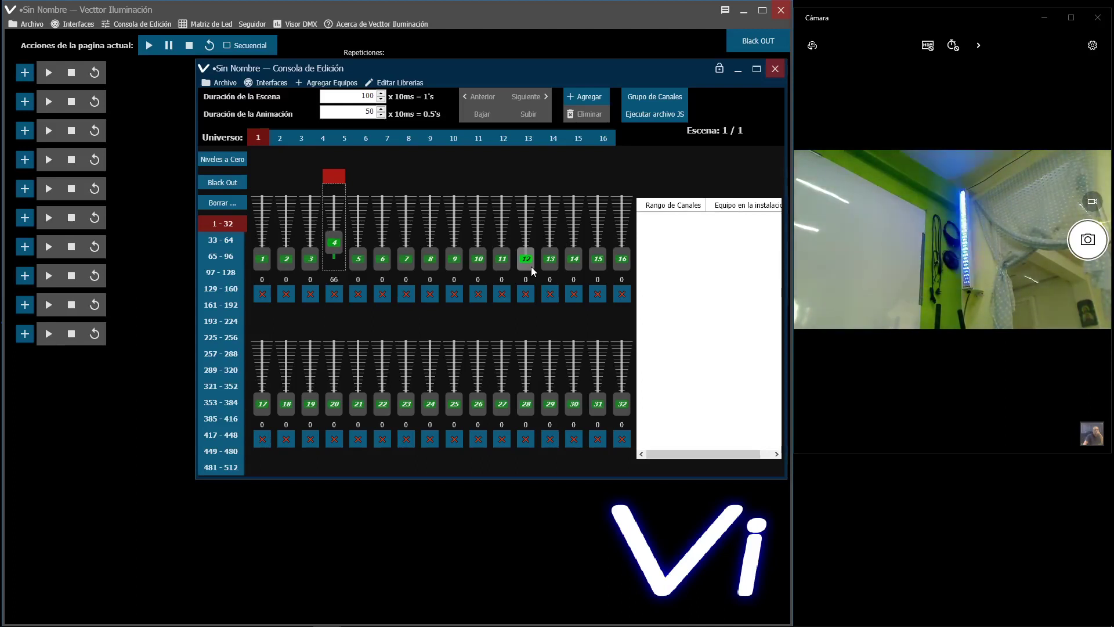
pyautogui.press('Up')
pyautogui.press('Up')
pyautogui.press('Up')
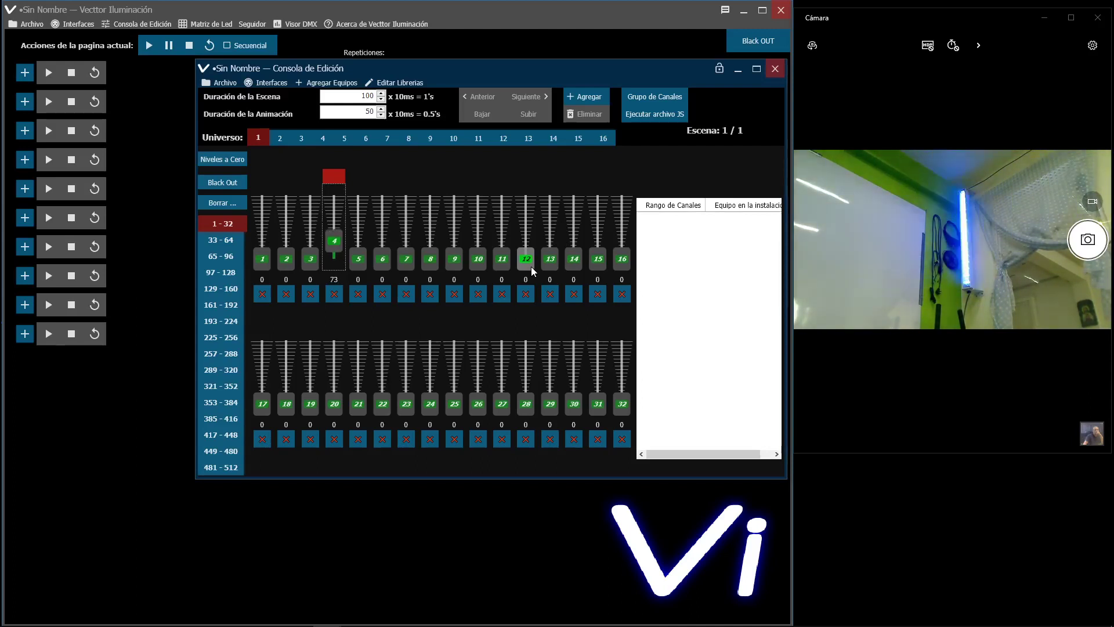
pyautogui.press('Down')
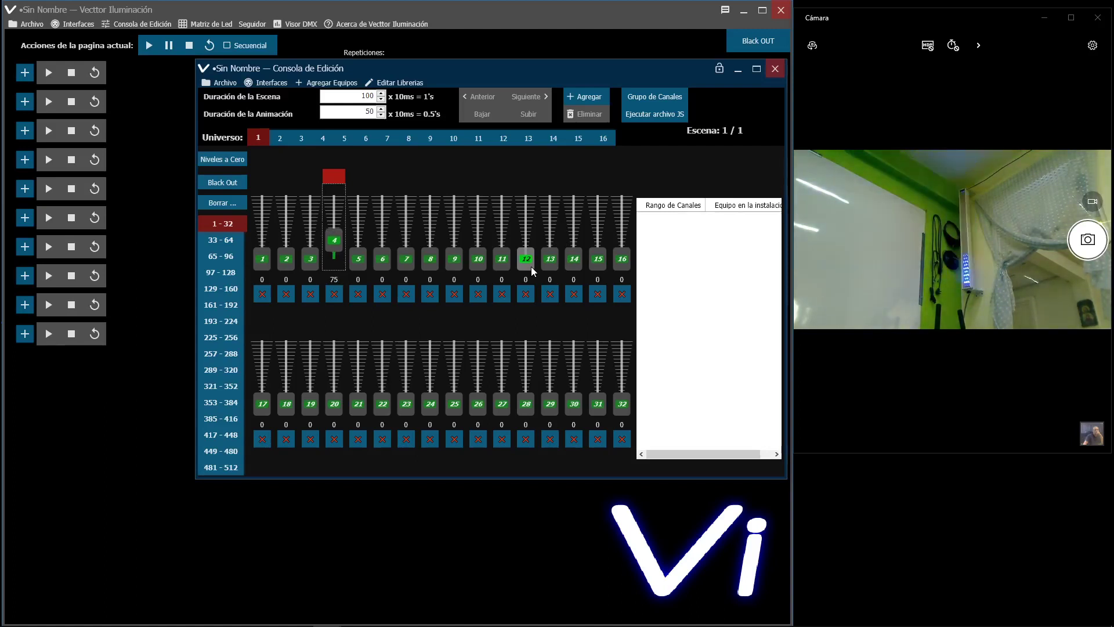
pyautogui.press('Up')
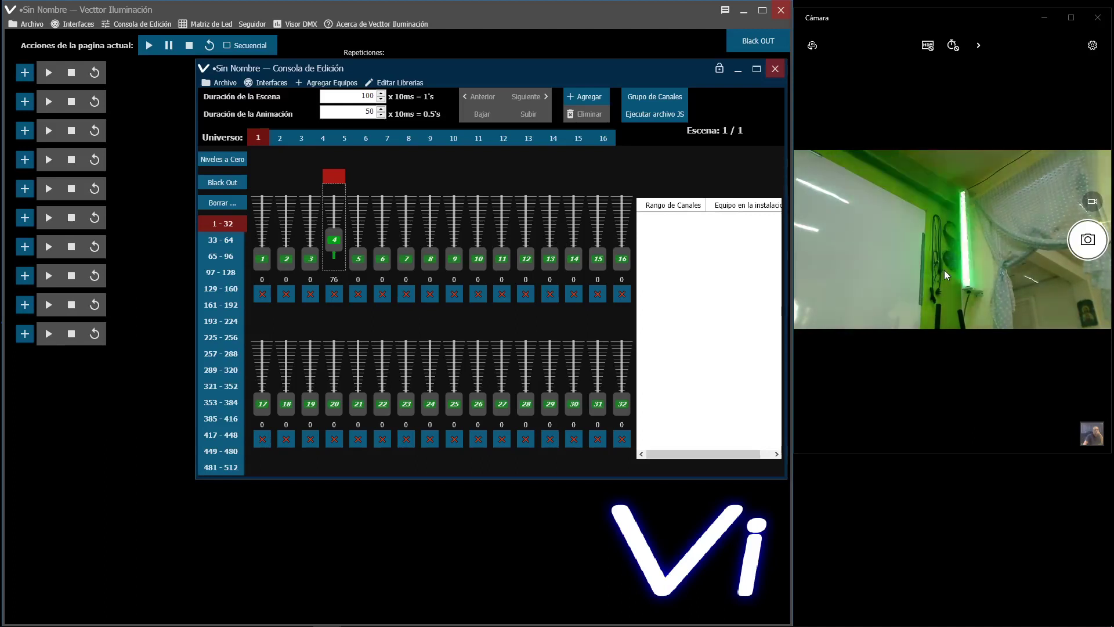
# Raise channel 4 one value at a time to 80 and watch the LED bar's effect on camera
pyautogui.press('Up')
pyautogui.press('Up')
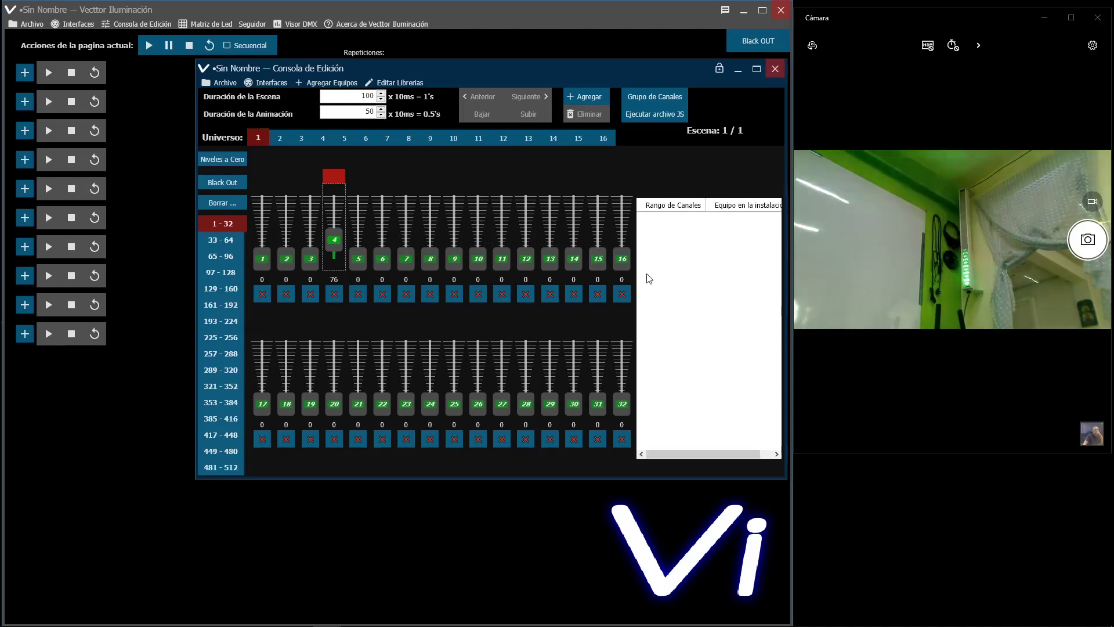
pyautogui.press('Up')
pyautogui.press('Up')
pyautogui.press('Up')
pyautogui.press('Up')
pyautogui.press('Up')
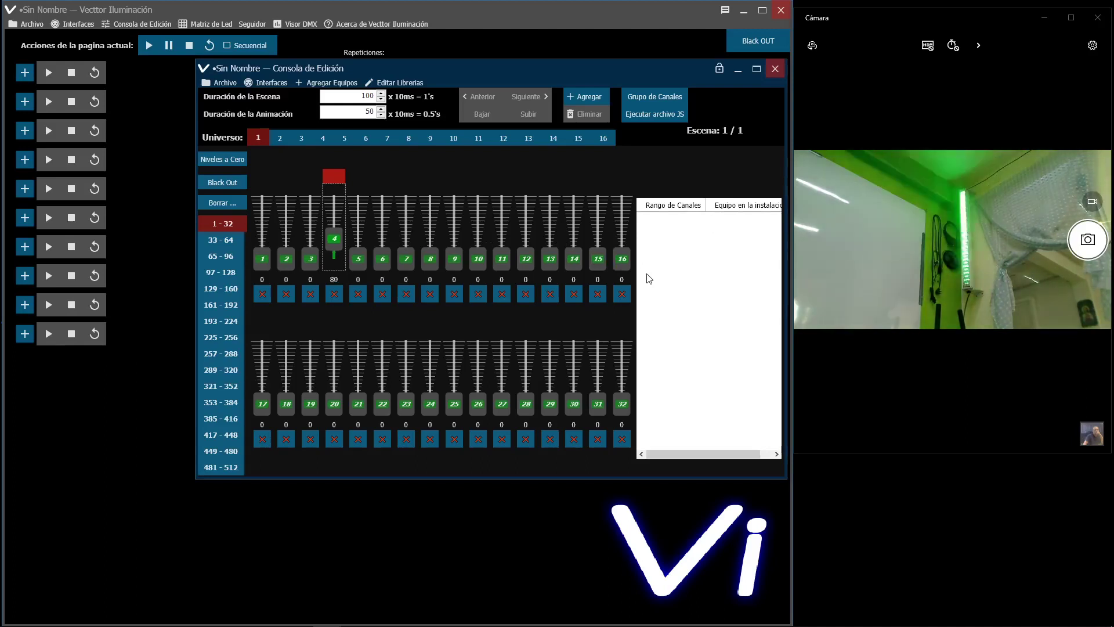
# Continue raising channel 4 through 87 to 88 to reach the next effect
pyautogui.press('Up')
pyautogui.press('Up')
pyautogui.press('Up')
pyautogui.press('Up')
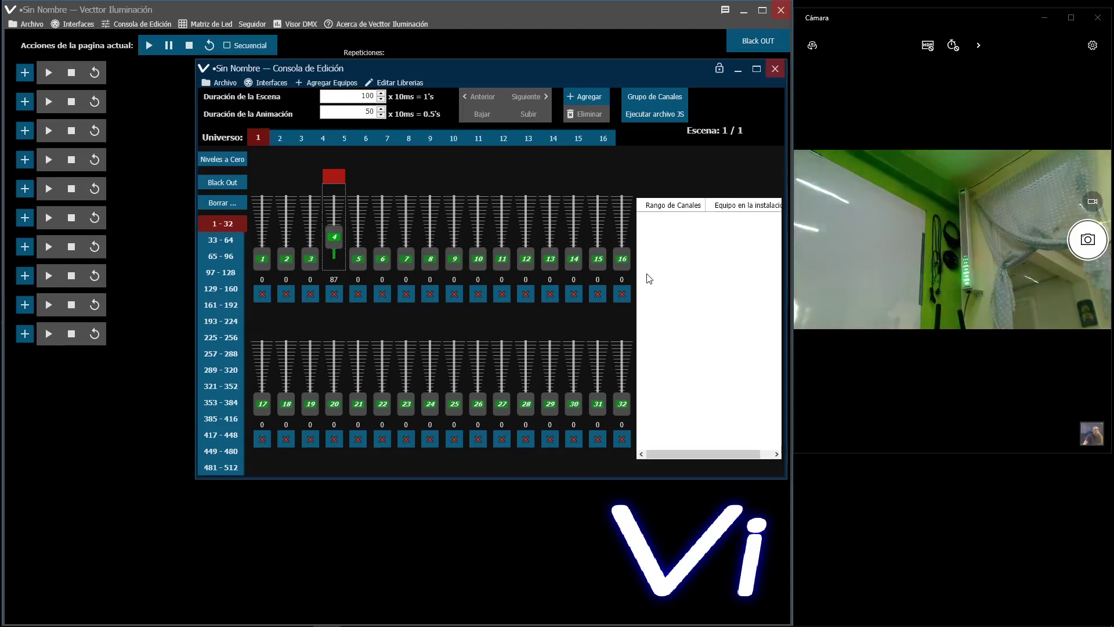
pyautogui.press('Up')
pyautogui.press('Up')
pyautogui.press('Up')
pyautogui.press('Up')
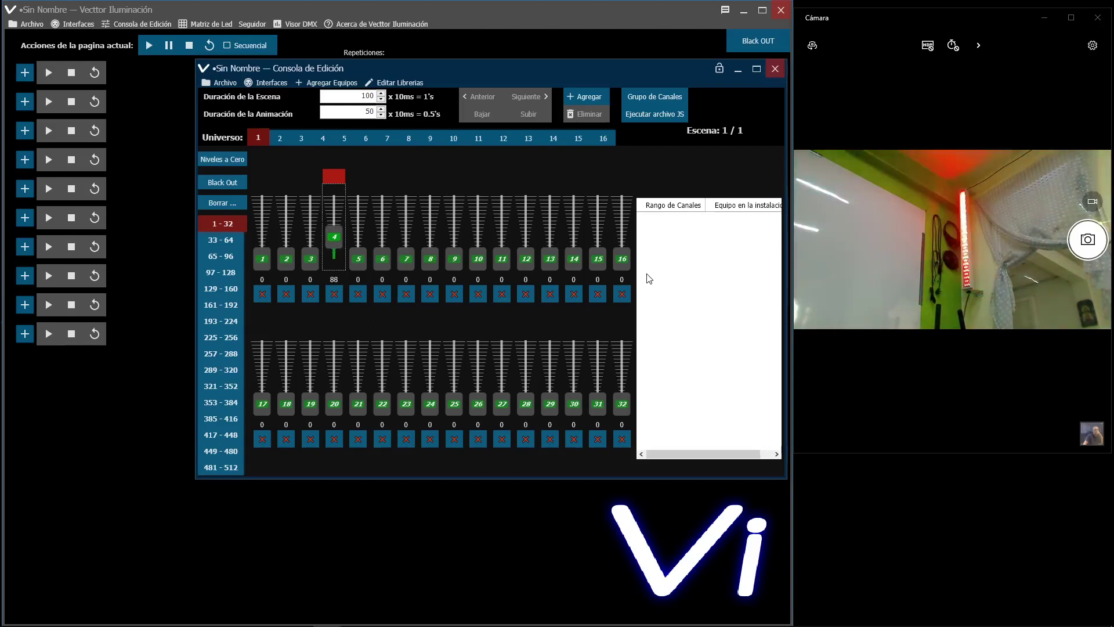
# Step channel 4 through 93, 99 and 100 to 108 while checking the LED bar's response
pyautogui.press('Up')
pyautogui.press('Up')
pyautogui.press('Up')
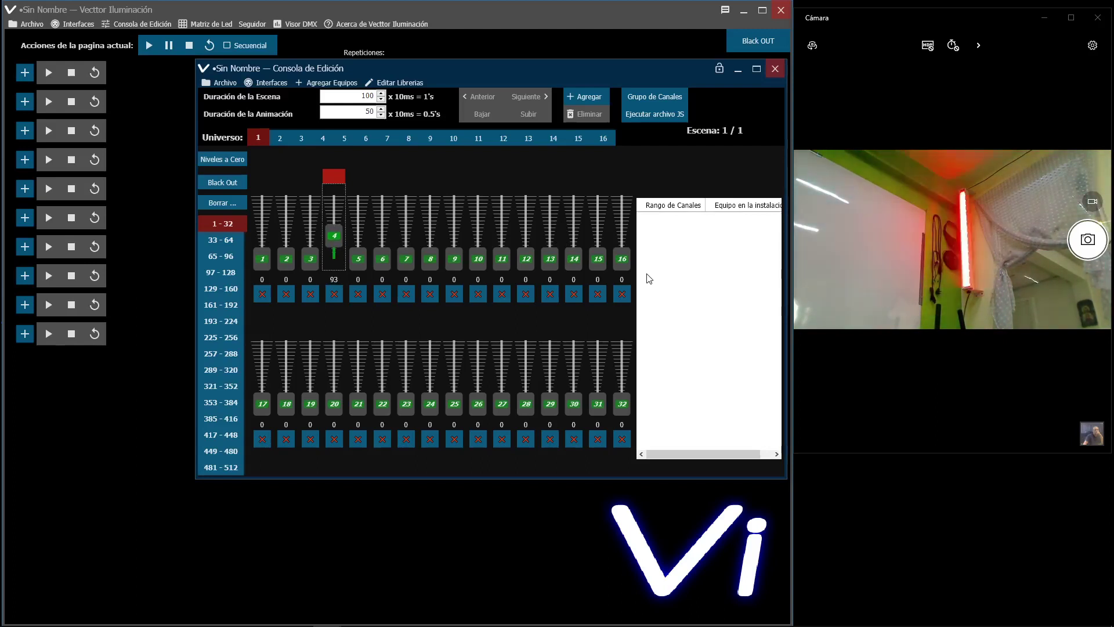
pyautogui.press('Up')
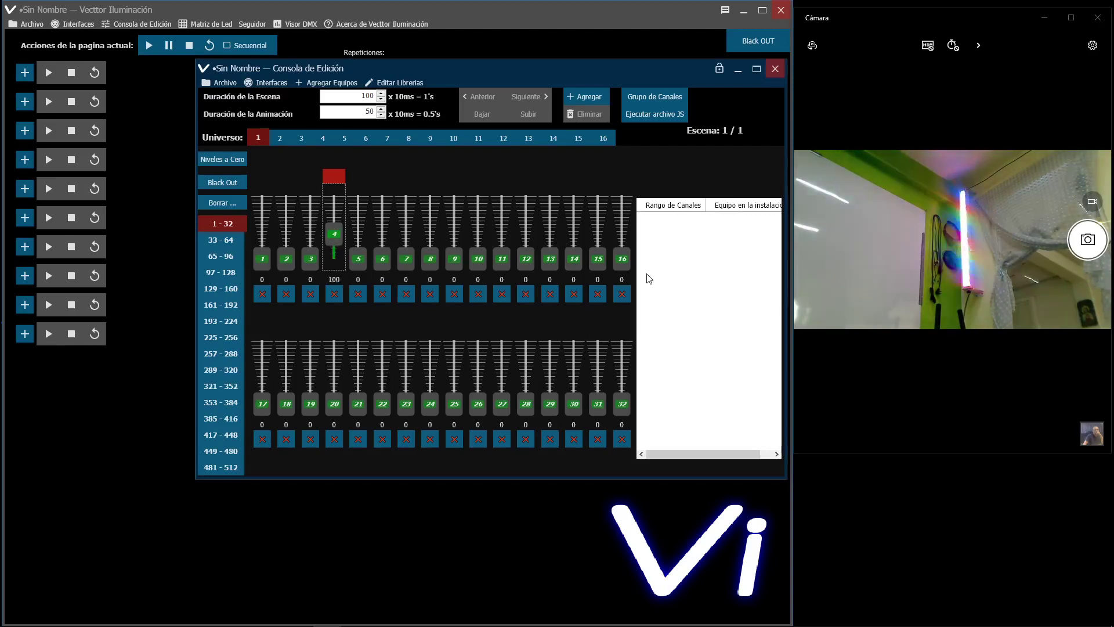
pyautogui.press('Up')
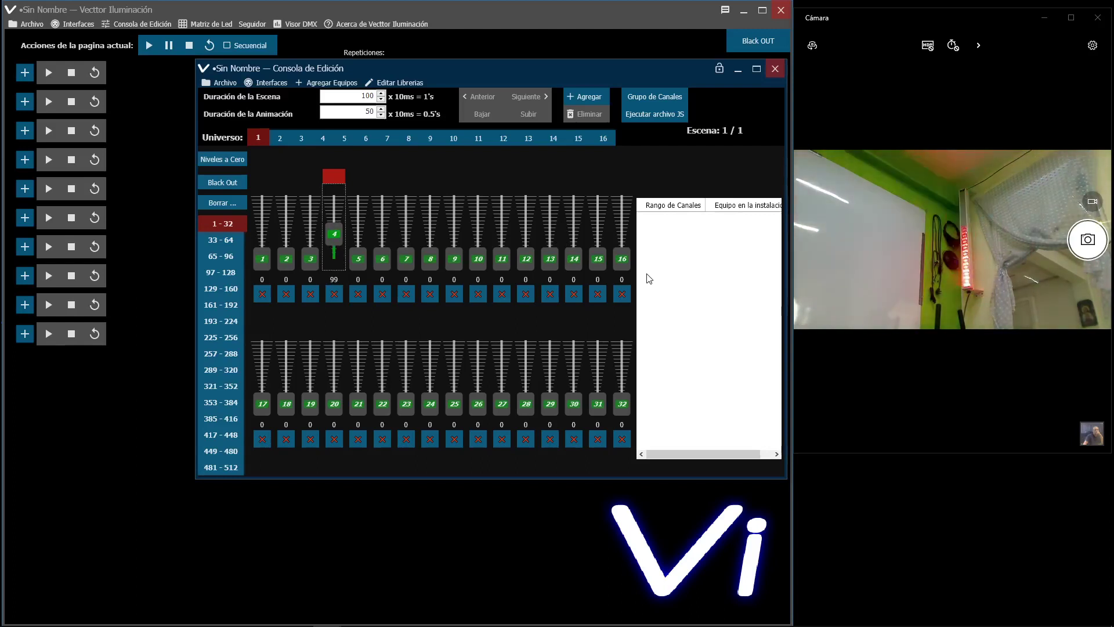
pyautogui.press('Up')
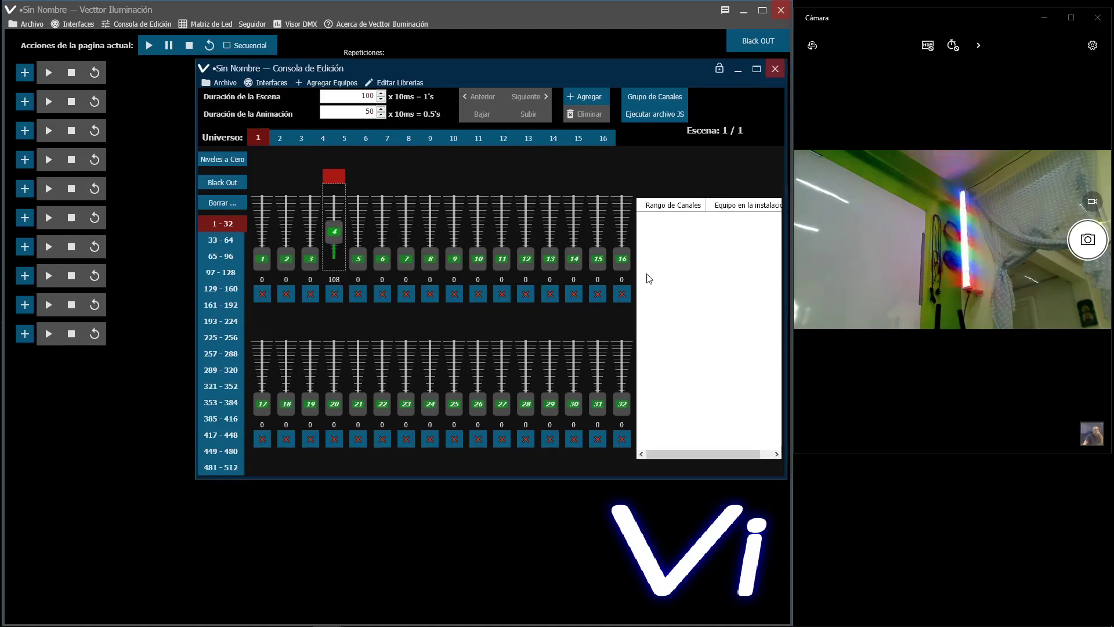
# Try channel 4 at 111 and 112, and raise it to 119
pyautogui.press('Down')
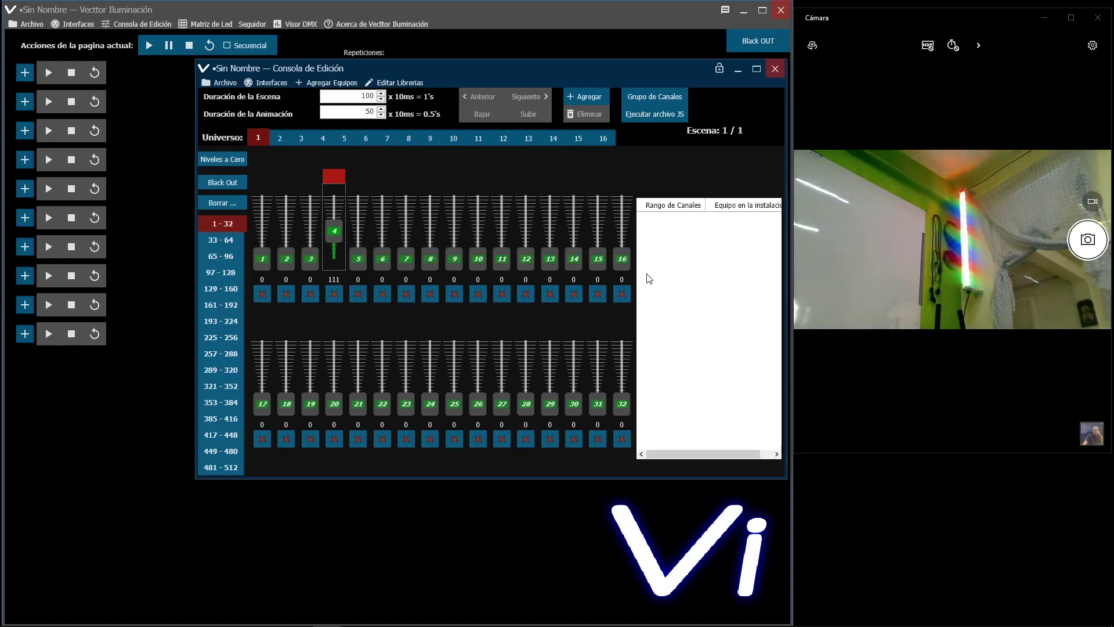
pyautogui.press('Up')
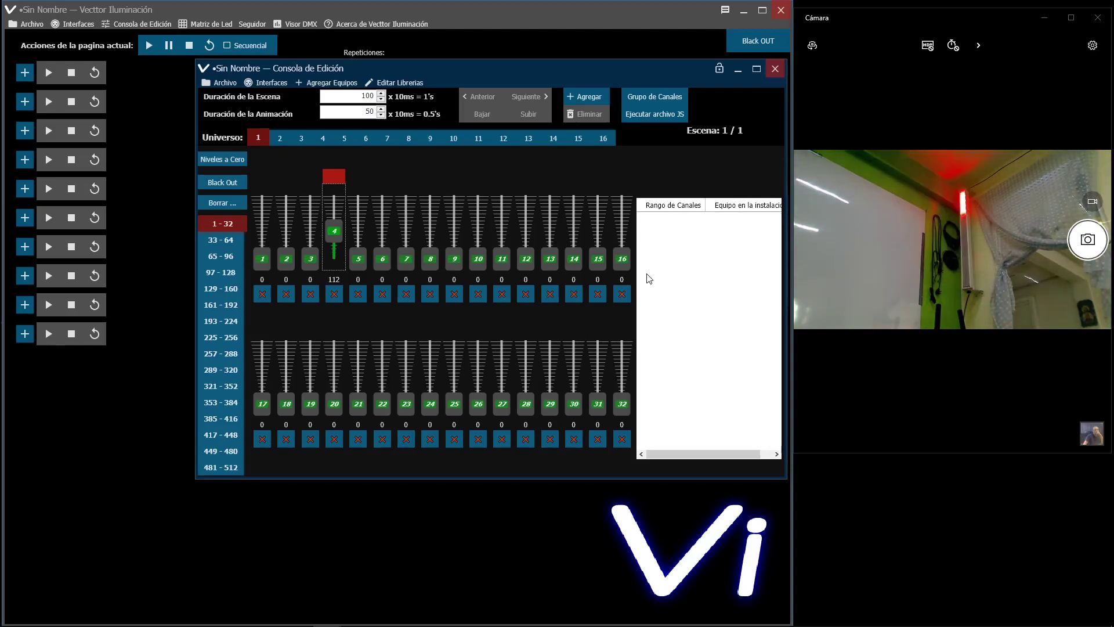
pyautogui.press('Up')
pyautogui.press('Up')
pyautogui.press('Up')
pyautogui.press('Up')
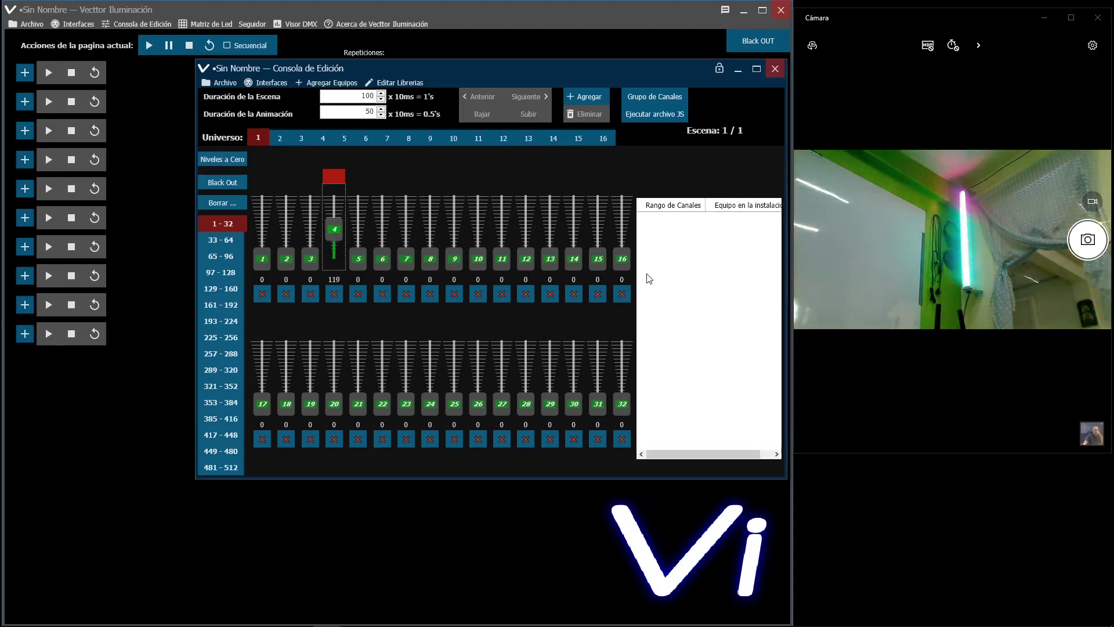
# Advance channel 4 through 122 to 125 to try further effects on the LED bar
pyautogui.press('Up')
pyautogui.press('Up')
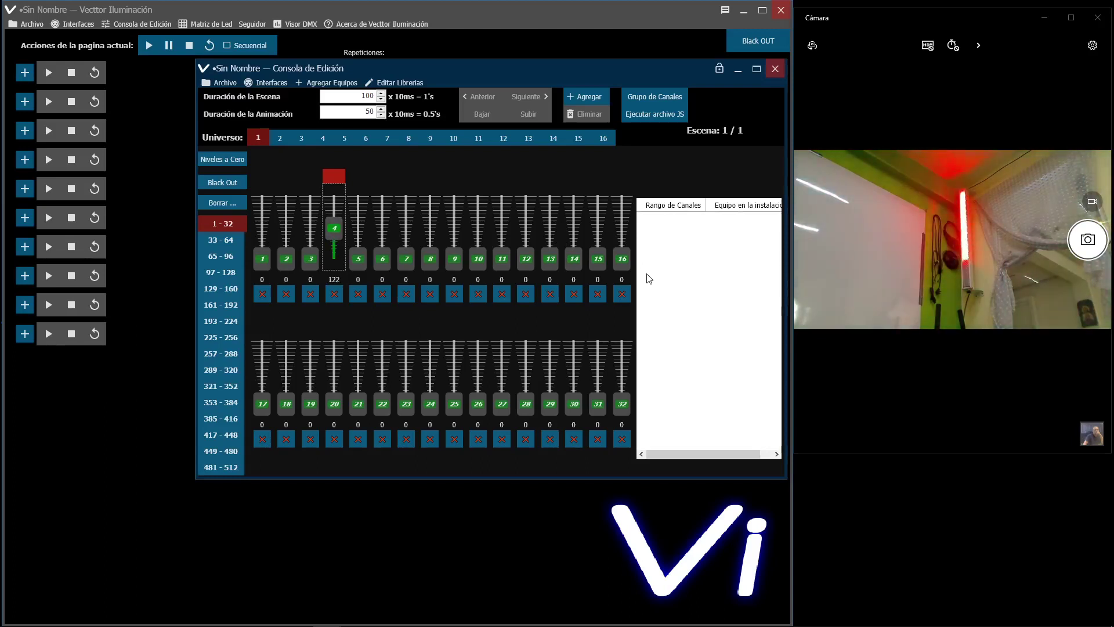
pyautogui.press('Up')
pyautogui.press('Up')
pyautogui.press('Up')
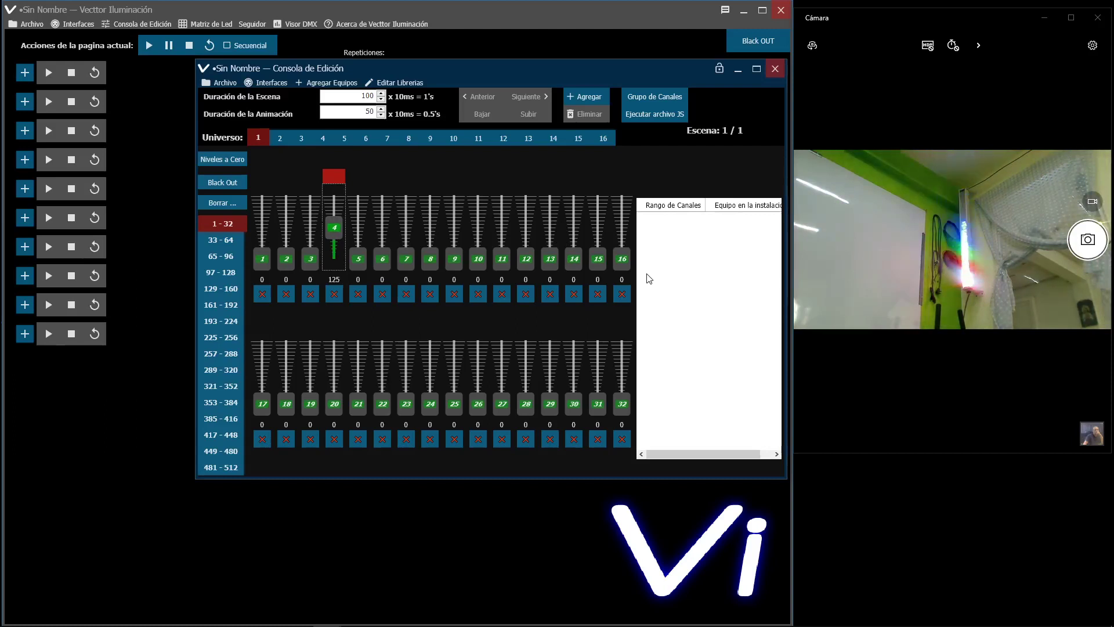
# Fine-tune channel 4 around 125 and raise it gradually to 129
pyautogui.press('Down')
pyautogui.press('Up')
pyautogui.press('Up')
pyautogui.press('Up')
pyautogui.press('Up')
pyautogui.press('Up')
pyautogui.press('Up')
pyautogui.press('Up')
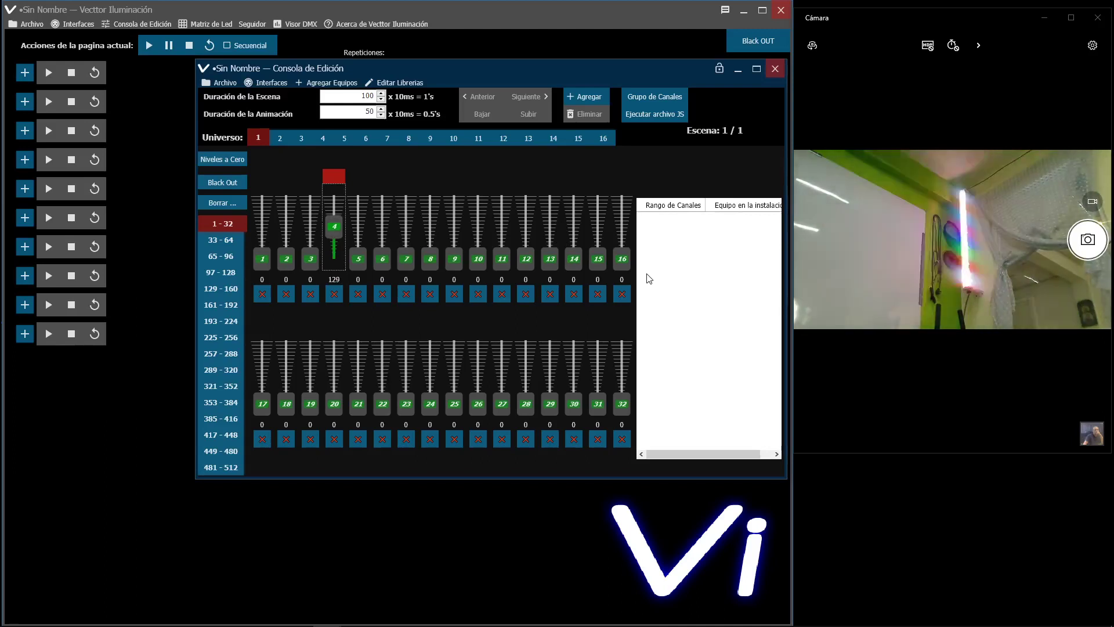
# Increase channel 4 to 135, watch the effect, and continue to 150
pyautogui.press('Up')
pyautogui.press('Up')
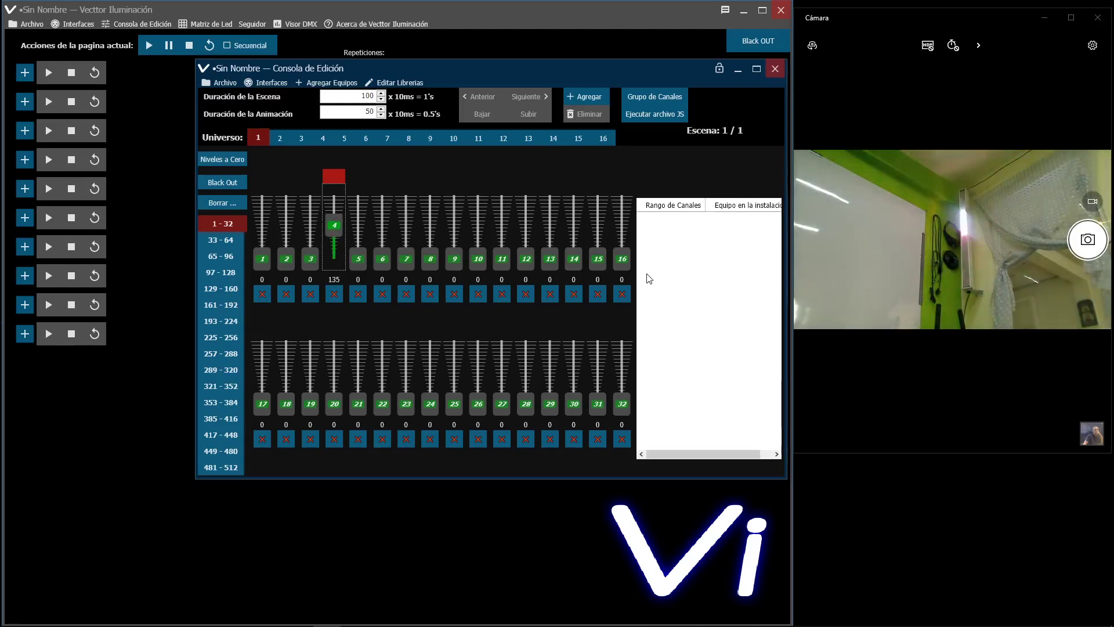
pyautogui.press('Up')
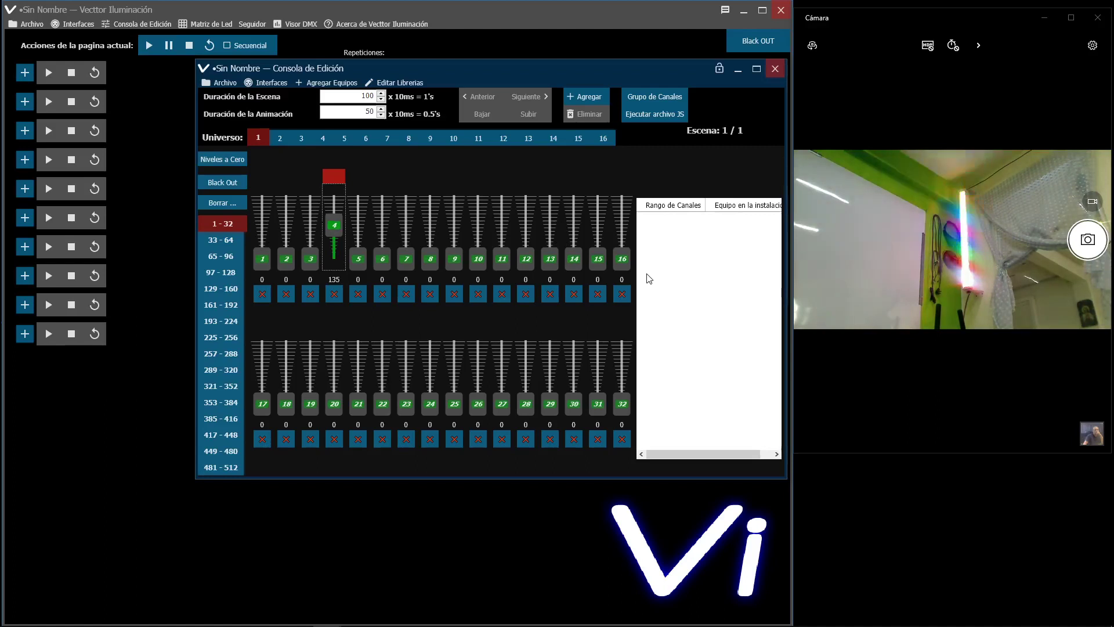
pyautogui.press('Up')
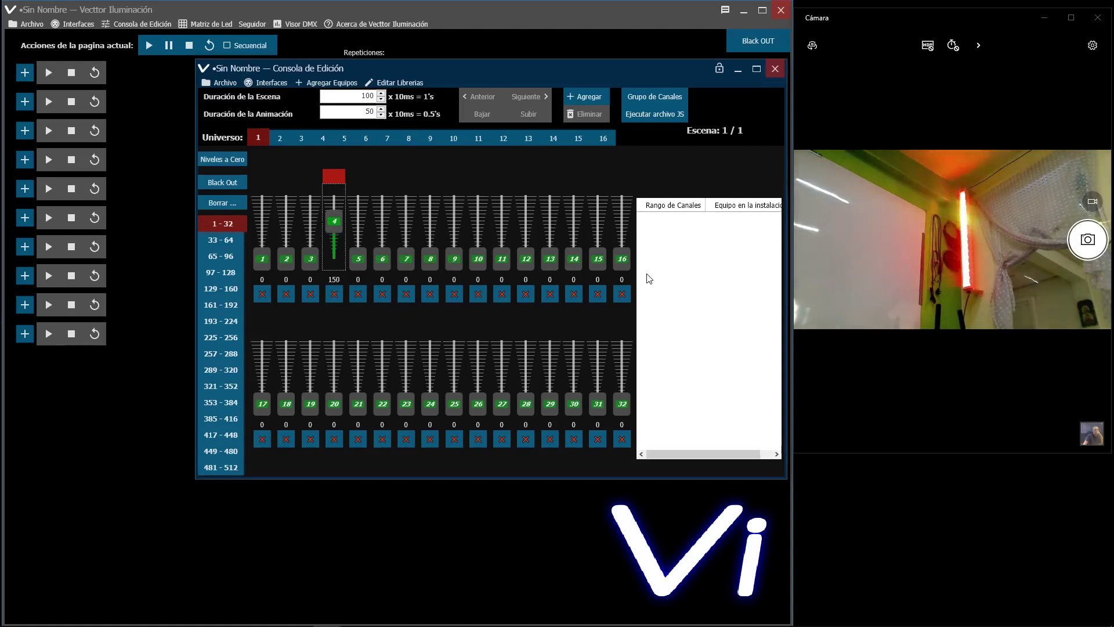
# Raise channel 4 through 157 to 172 and observe the lamp's effects
pyautogui.press('Up')
pyautogui.press('Up')
pyautogui.press('Up')
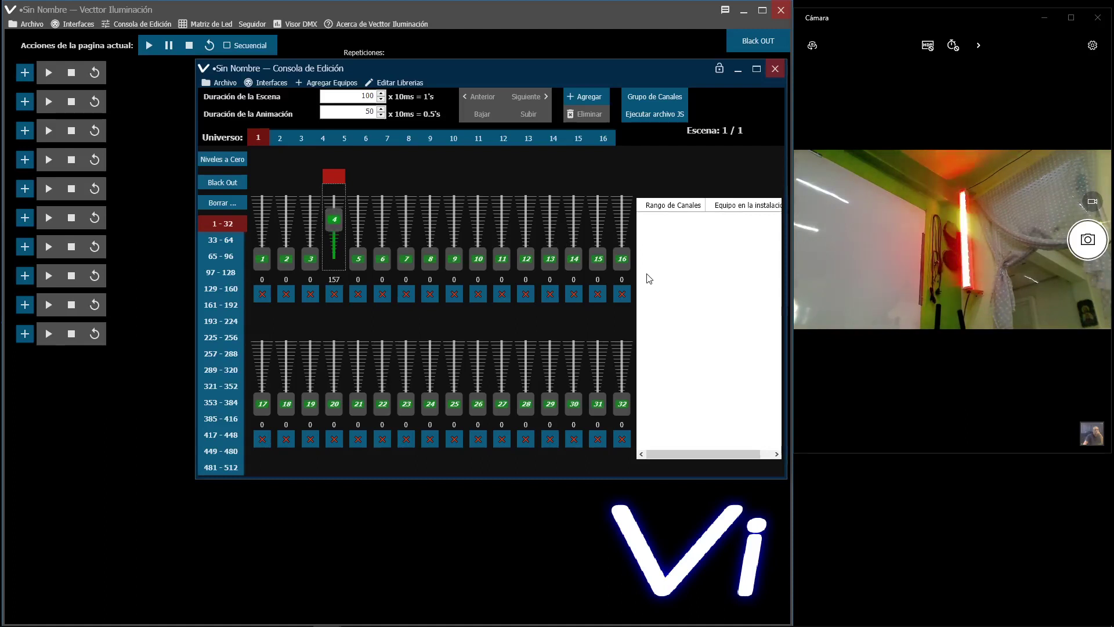
pyautogui.press('Up')
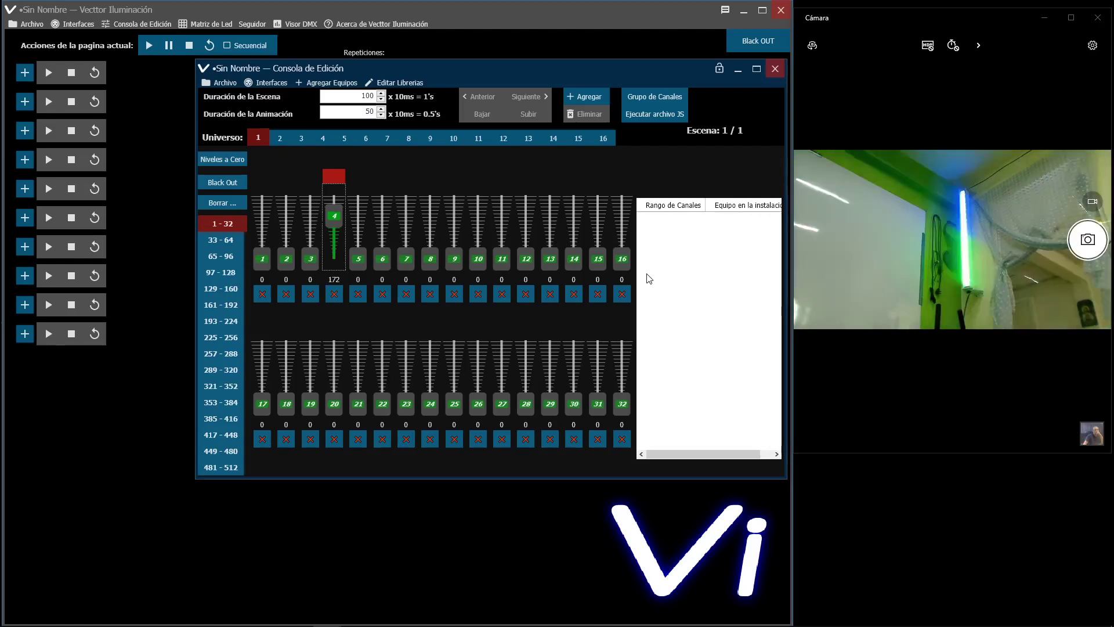
# Check channel 4 just around 172 and move it up to 174
pyautogui.press('Down')
pyautogui.press('Down')
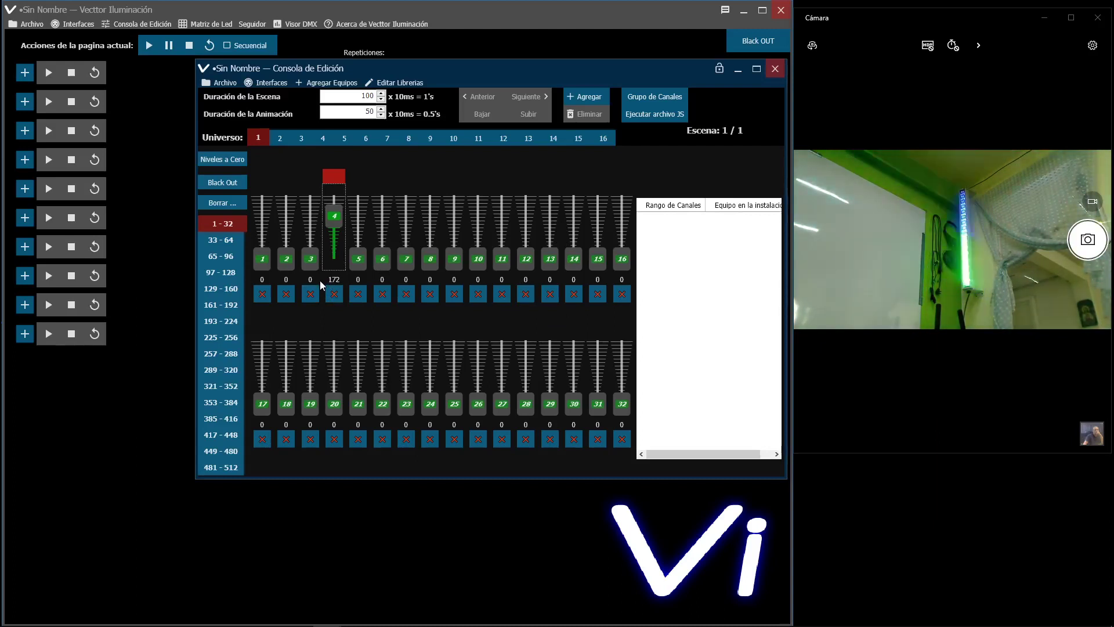
pyautogui.press('Up')
pyautogui.press('Up')
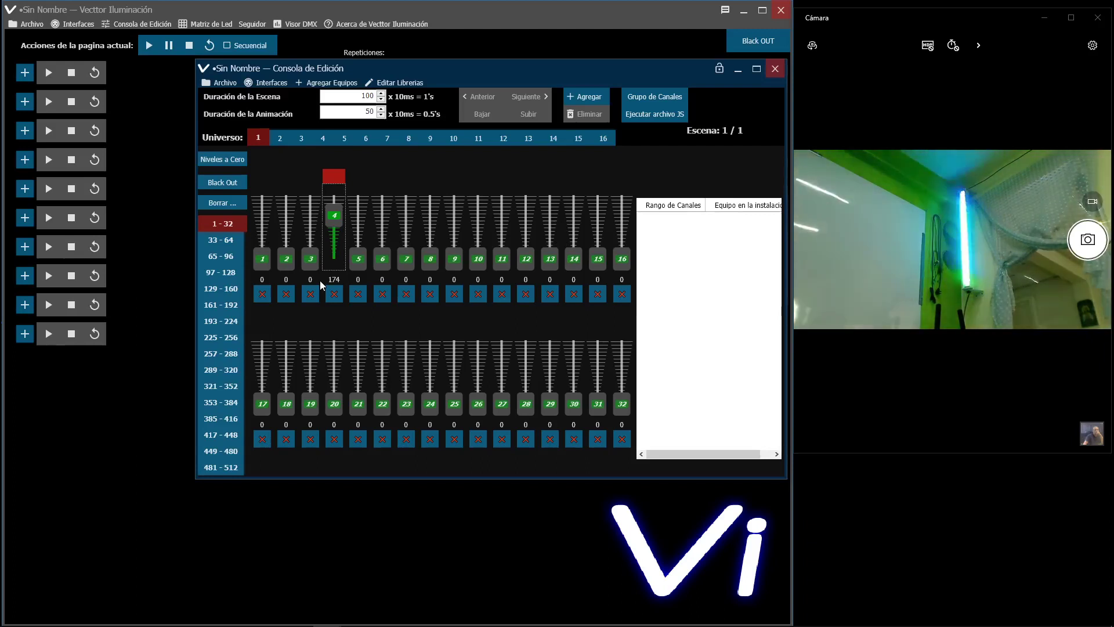
# Advance channel 4 through 183 and 190 to 191 to try the next effects
pyautogui.scroll(3, 321, 284)
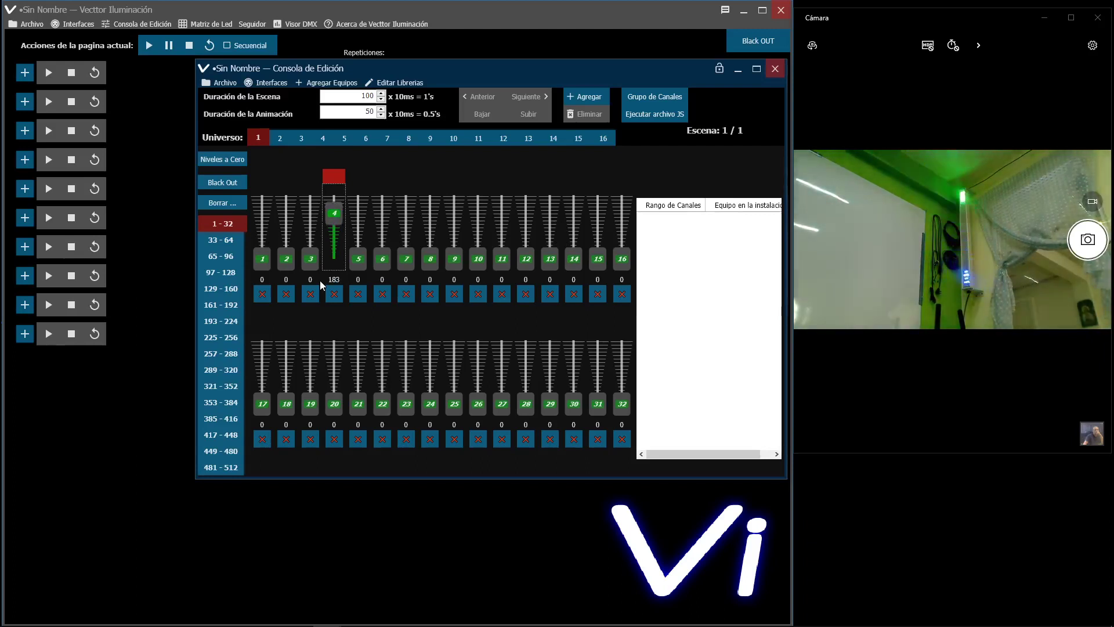
pyautogui.scroll(2, 321, 284)
pyautogui.scroll(2, 321, 285)
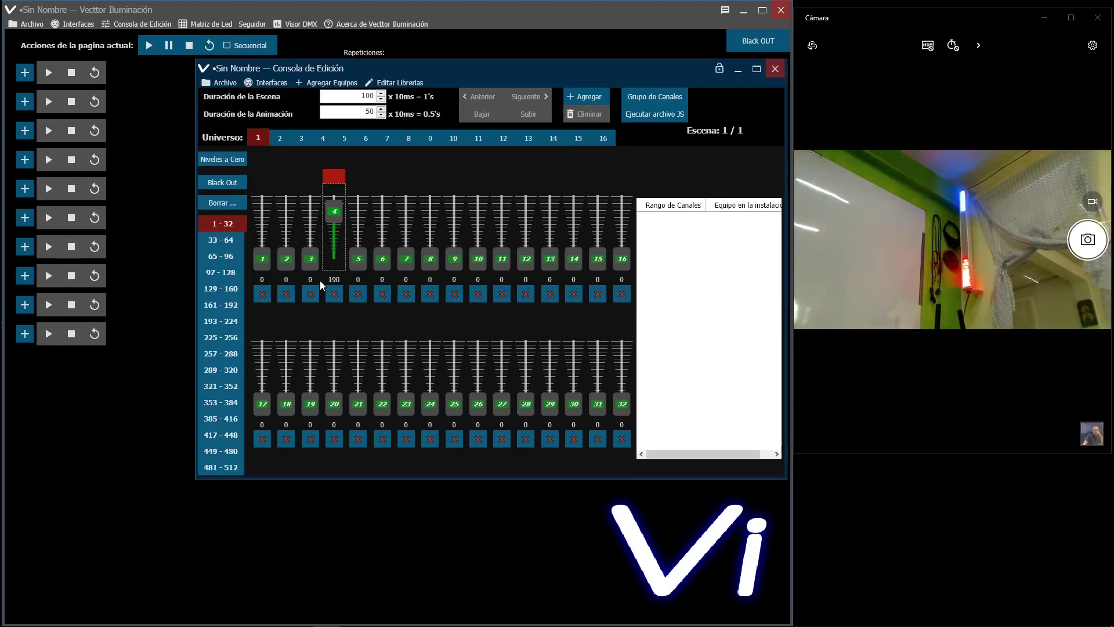
pyautogui.scroll(1, 321, 284)
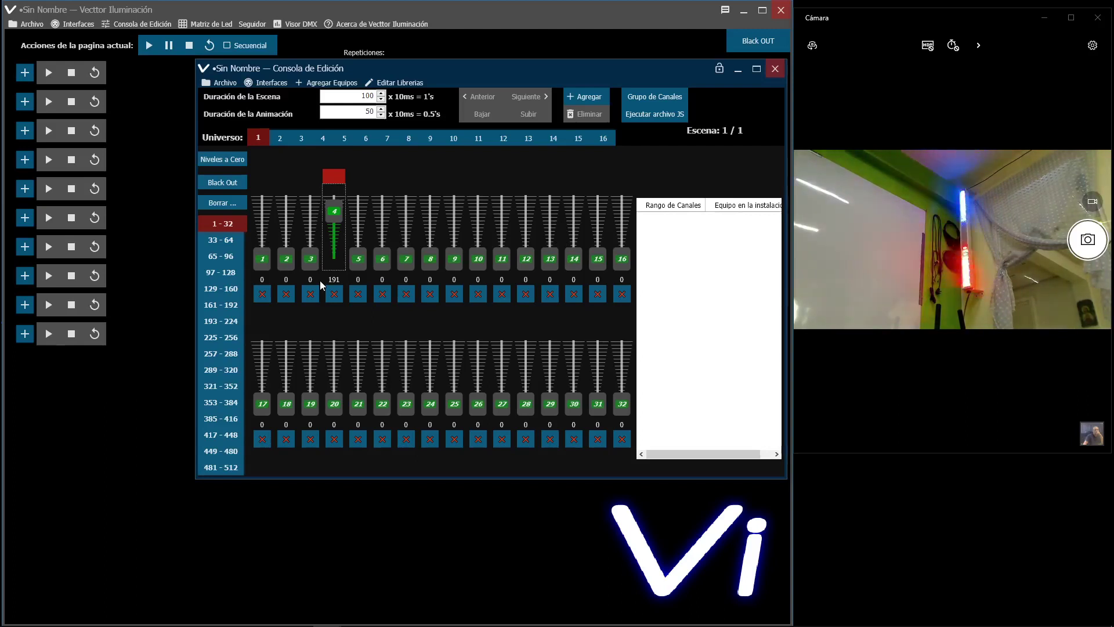
# Raise channel 4 one value at a time to 200
pyautogui.press('Up')
pyautogui.press('Up')
pyautogui.press('Up')
pyautogui.press('Up')
pyautogui.press('Up')
pyautogui.press('Up')
pyautogui.press('Up')
pyautogui.press('Up')
pyautogui.press('Up')
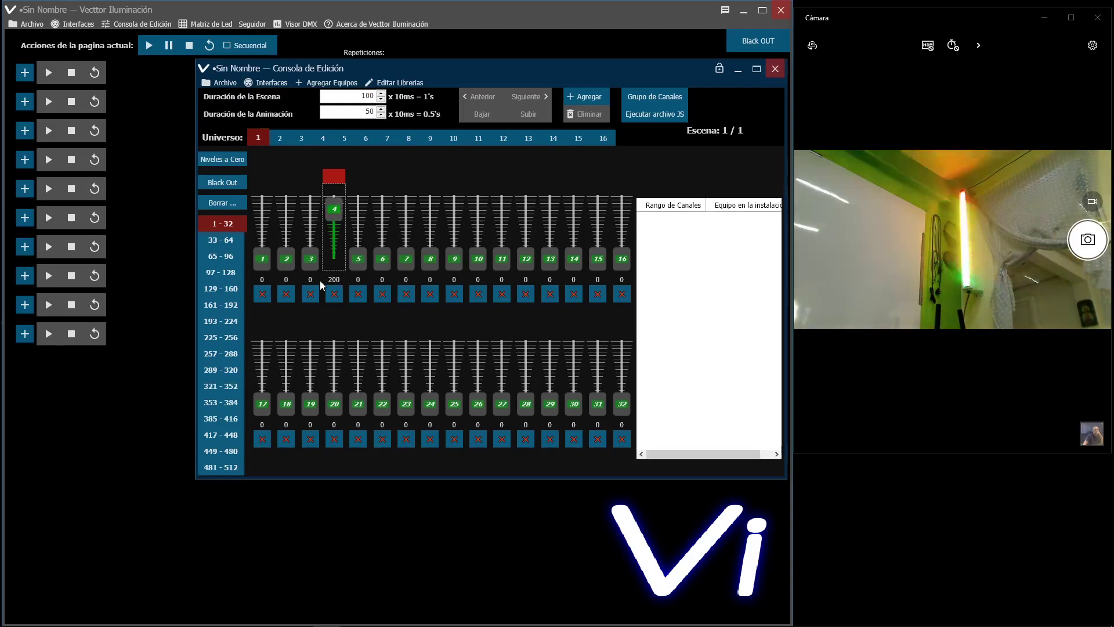
# Continue stepping channel 4 up to 209 while watching the LED bar
pyautogui.press('Up')
pyautogui.press('Up')
pyautogui.press('Up')
pyautogui.press('Up')
pyautogui.press('Up')
pyautogui.press('Up')
pyautogui.press('Up')
pyautogui.press('Up')
pyautogui.press('Up')
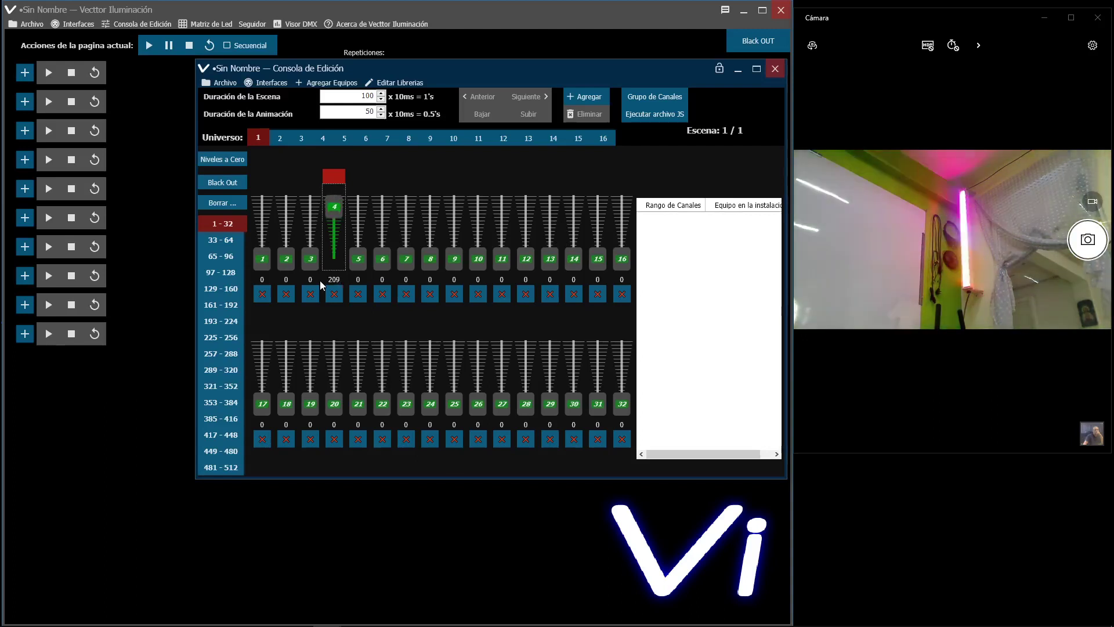
# Move channel 4 up to 219 and 220 to check the LED bar's effect there
pyautogui.press('Up')
pyautogui.press('Up')
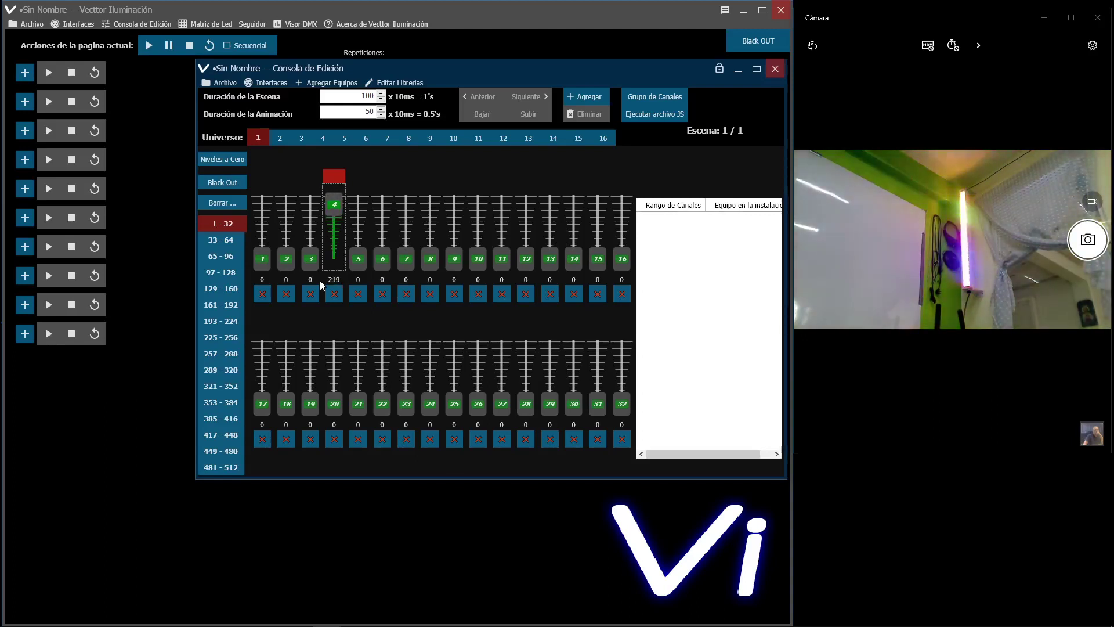
pyautogui.press('Up')
pyautogui.press('Up')
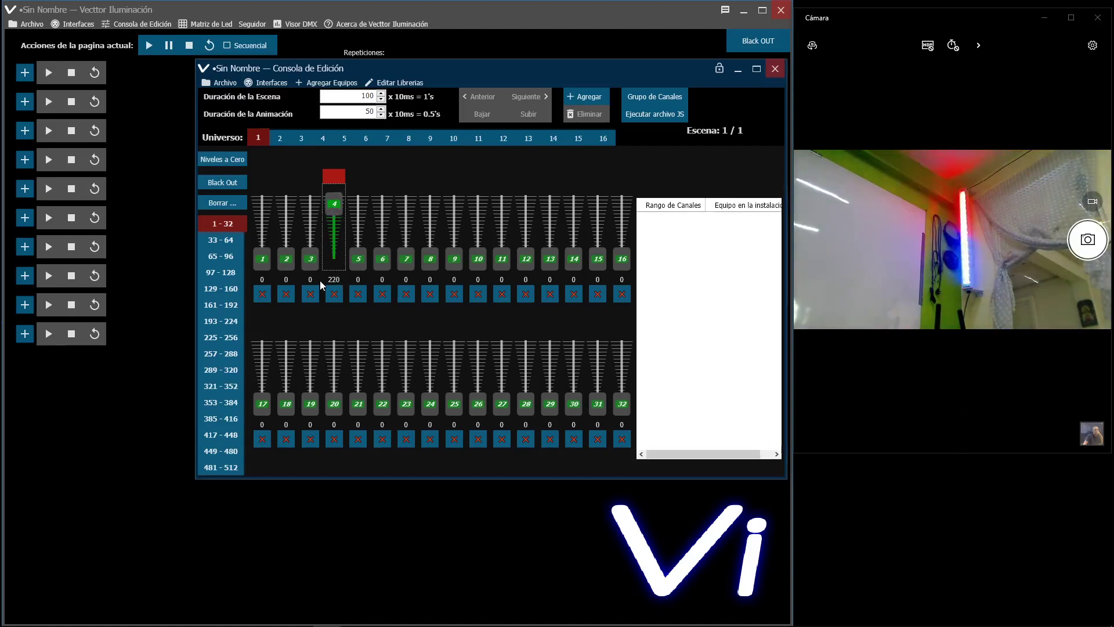
# Raise channel 4 steadily up to 247 to explore its highest value ranges
pyautogui.press('Up')
pyautogui.press('Up')
pyautogui.press('Up')
pyautogui.press('Up')
pyautogui.press('Up')
pyautogui.press('Up')
pyautogui.press('Up')
pyautogui.press('Up')
pyautogui.press('Up')
pyautogui.press('Up')
pyautogui.press('Up')
pyautogui.press('Up')
pyautogui.press('Up')
pyautogui.press('Up')
pyautogui.press('Up')
pyautogui.press('Up')
pyautogui.press('Up')
pyautogui.press('Up')
pyautogui.press('Up')
pyautogui.press('Up')
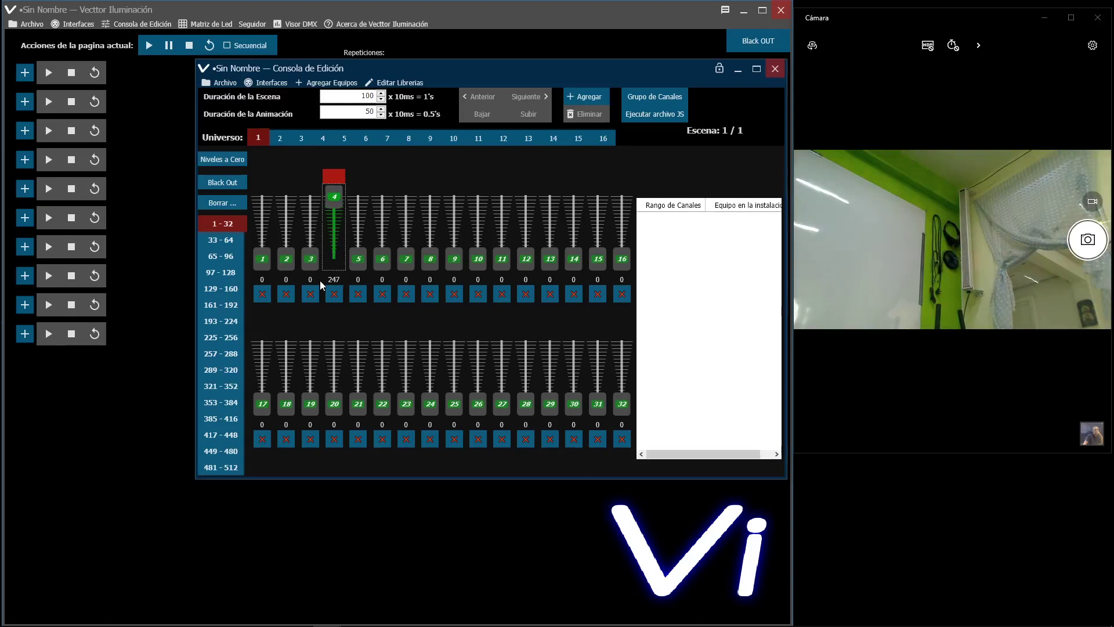
# Compare channel 4 at 243 and 244, and return its fader to 0
pyautogui.press('Down')
pyautogui.press('Down')
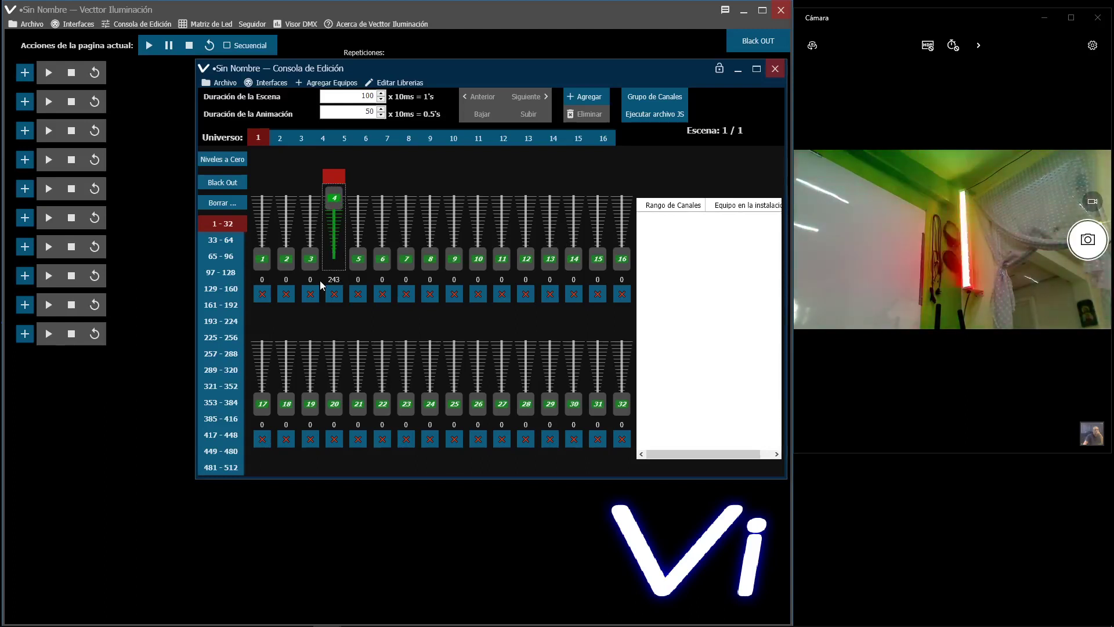
pyautogui.press('Up')
pyautogui.press('Up')
pyautogui.press('Down')
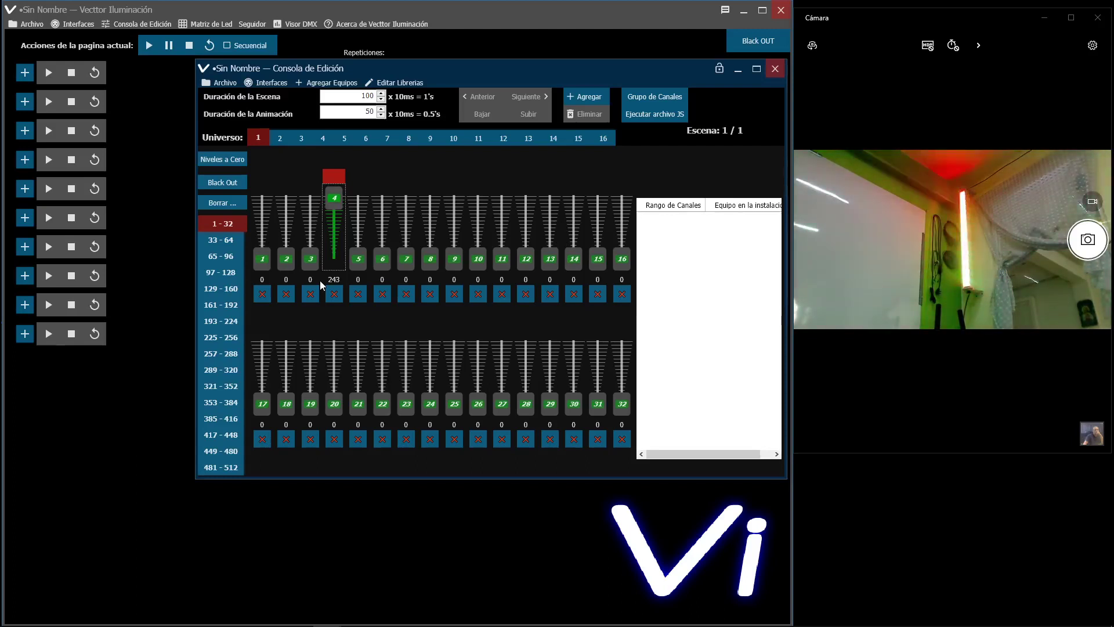
pyautogui.press('Up')
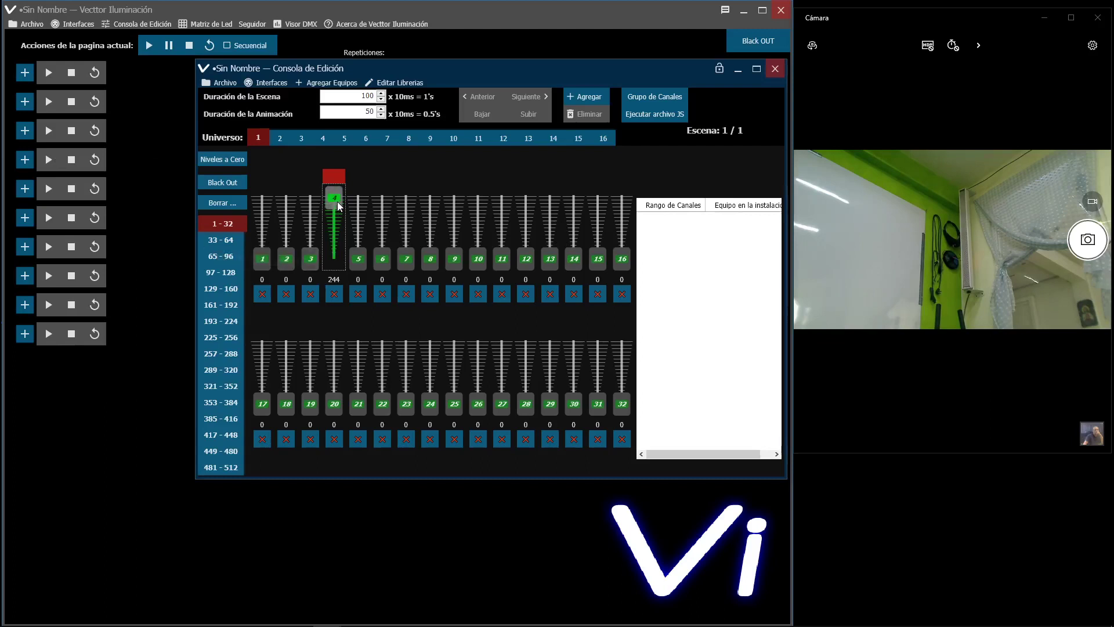
pyautogui.moveTo(337, 201); pyautogui.dragTo(337, 262)
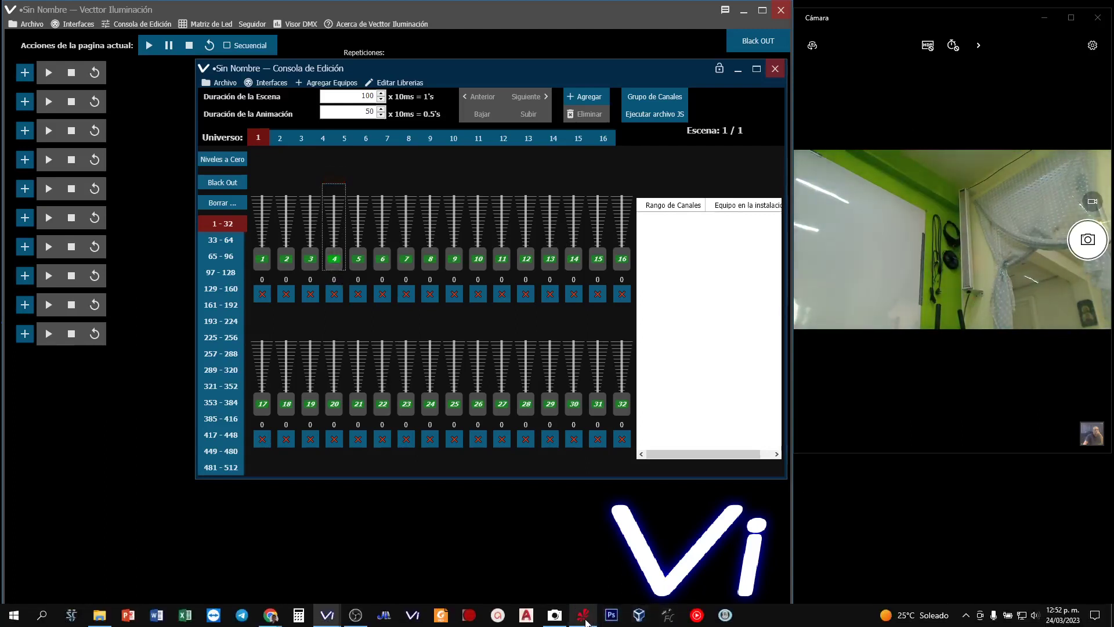
# Switch to FreeStyler X2 and select the first Mini Led Spot 80W fixture, 11Ch-1
pyautogui.click(586, 622)
pyautogui.click(558, 344)
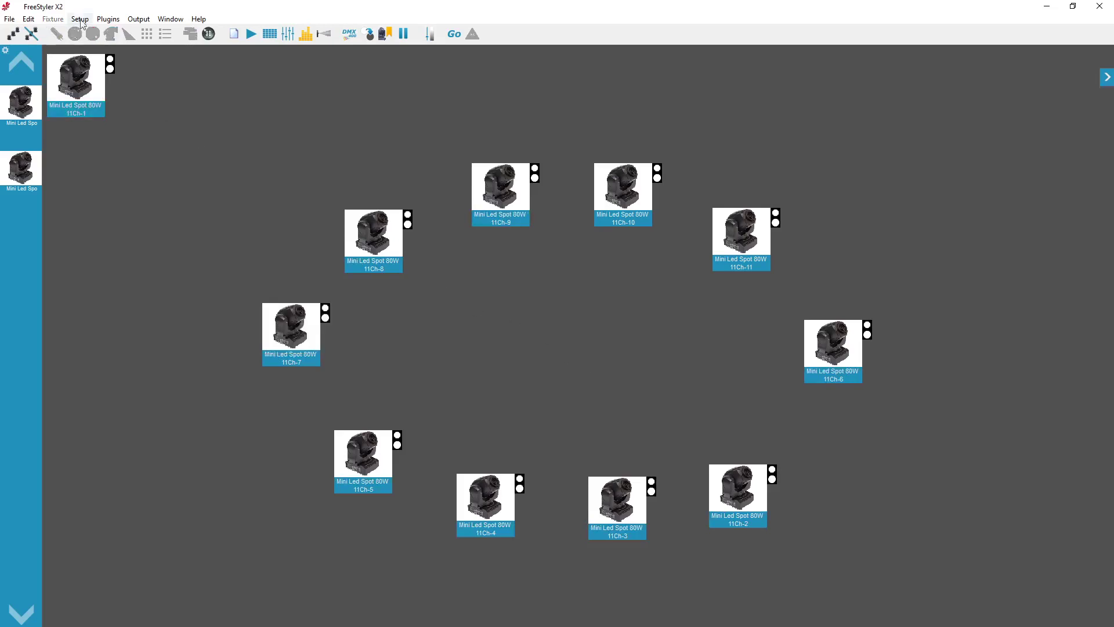
pyautogui.click(83, 73)
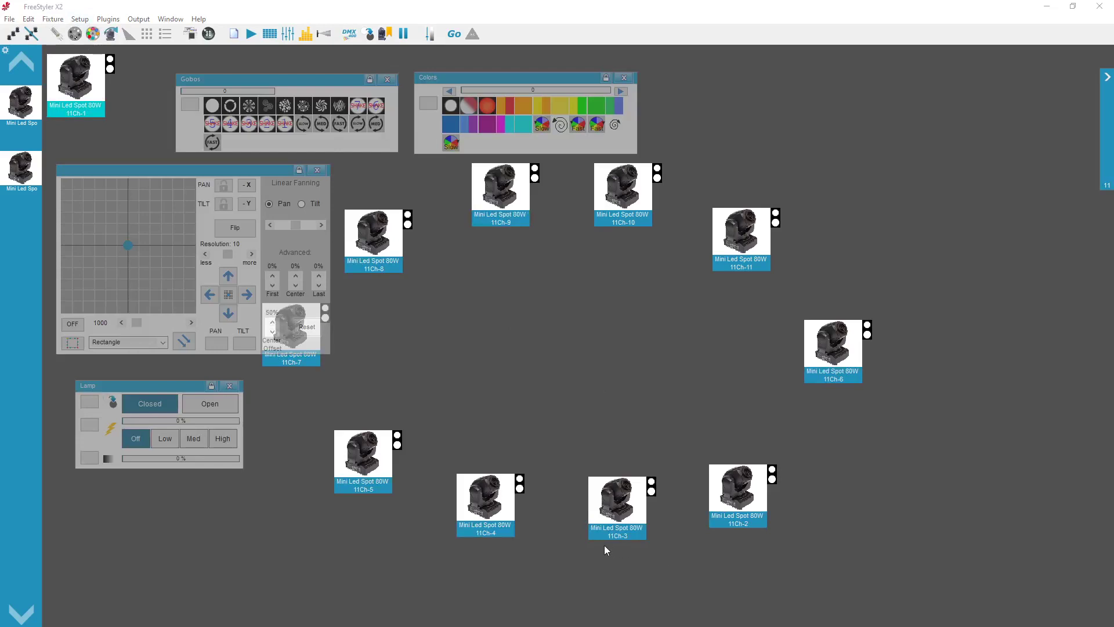
pyautogui.hotkey('alt', 'Tab')
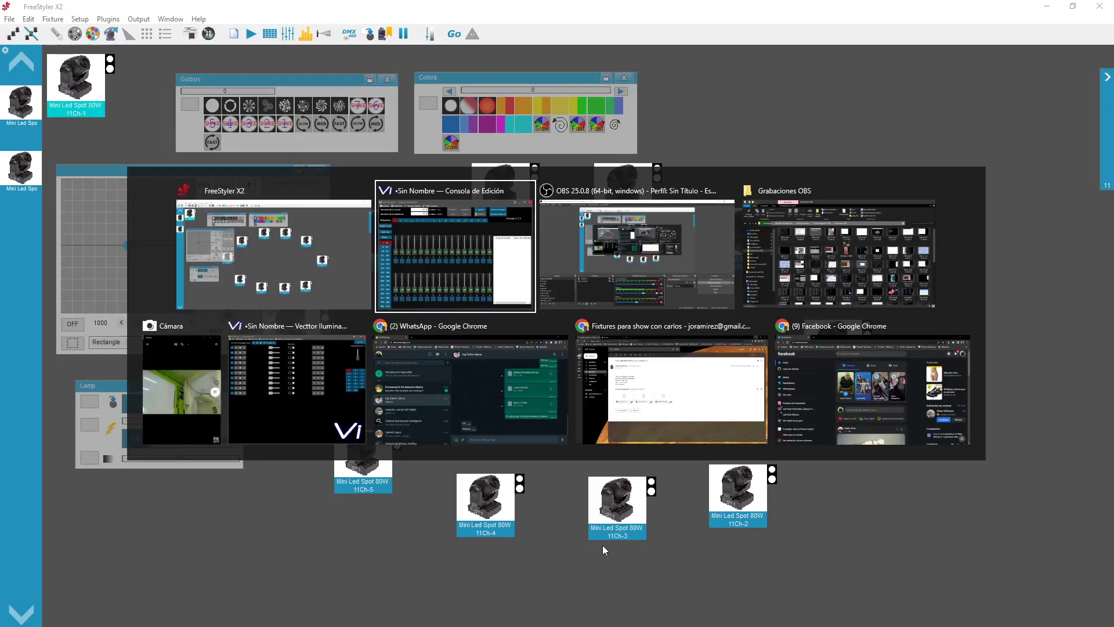
pyautogui.press('Escape')
pyautogui.hotkey('alt', 'Tab')
pyautogui.hotkey('alt', 'Tab')
pyautogui.hotkey('alt', 'Tab')
pyautogui.hotkey('alt', 'Tab')
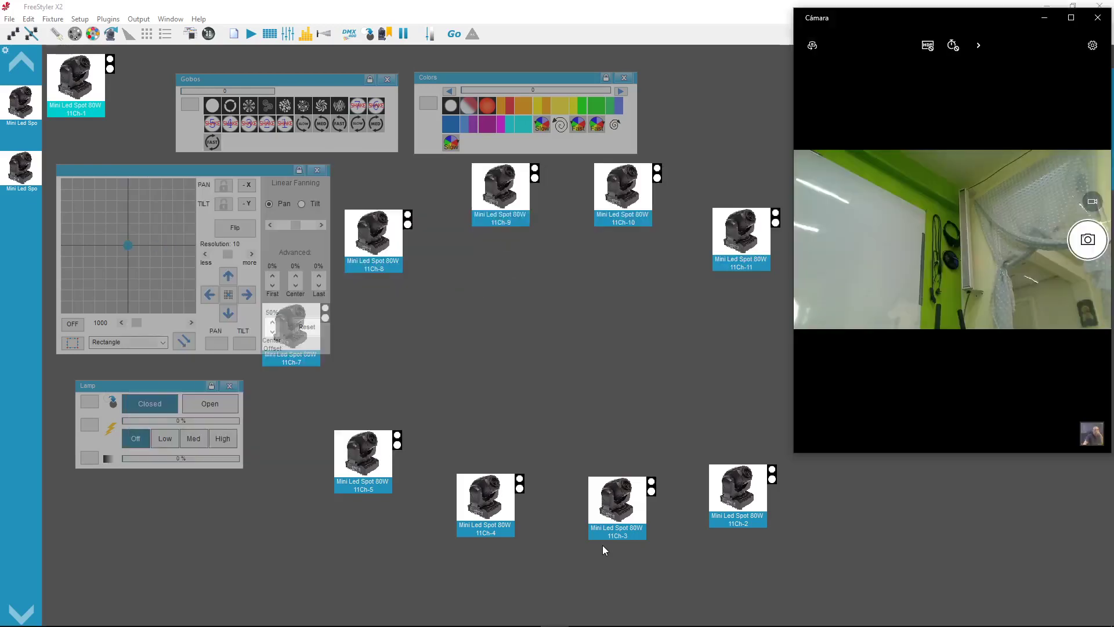
pyautogui.click(531, 423)
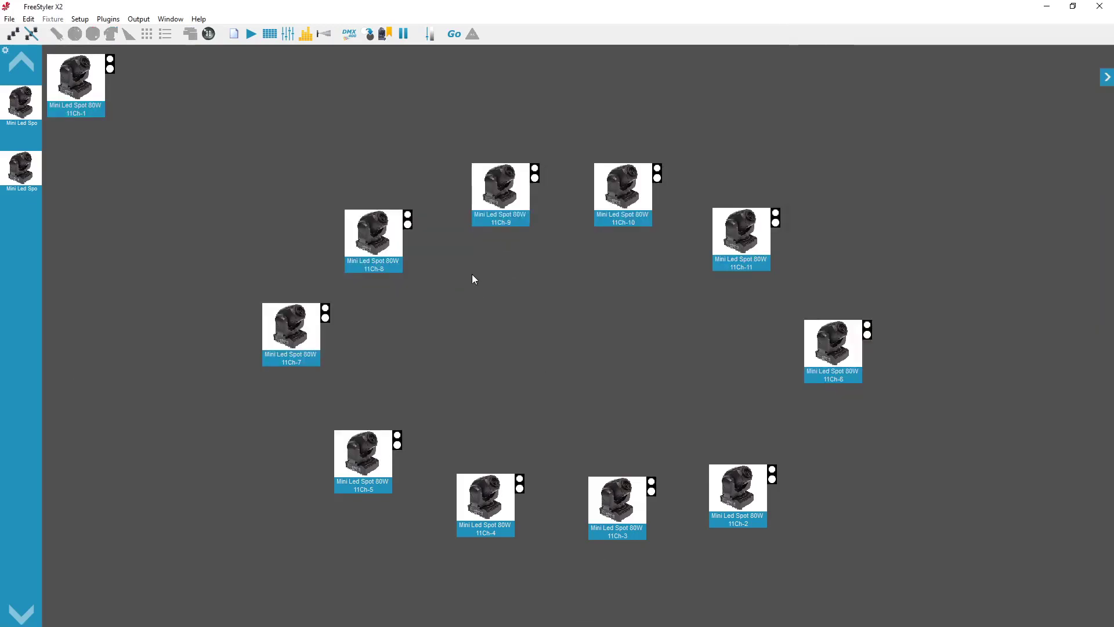
# Open the Mini Led Spot 80W fixture 11Ch-1 for editing in the Fixture creator
pyautogui.click(81, 86)
pyautogui.rightClick(81, 85)
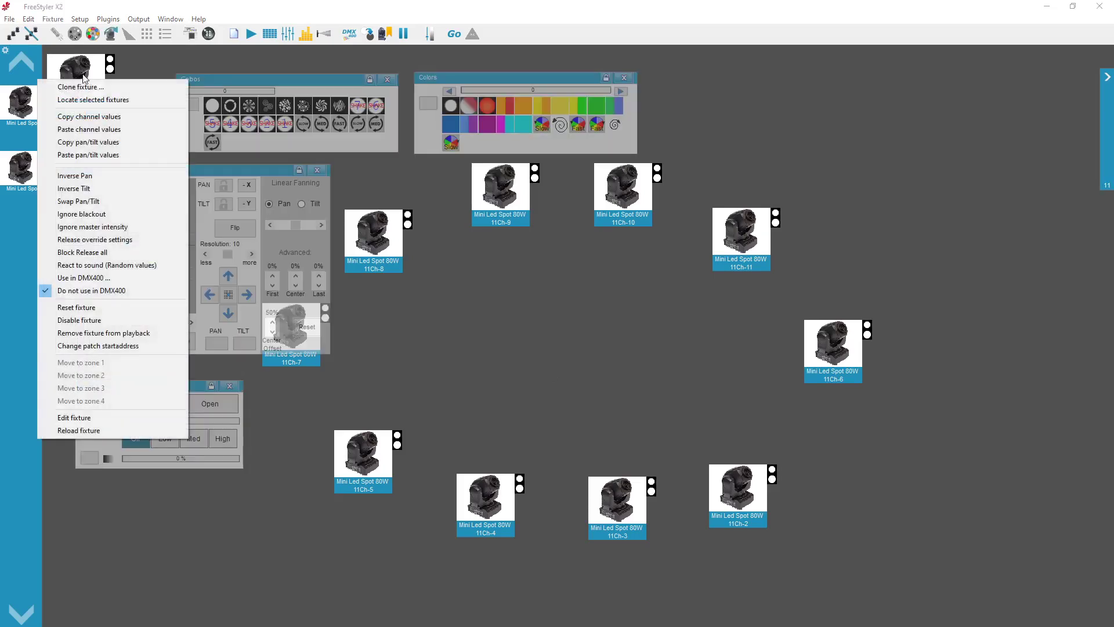
pyautogui.click(169, 63)
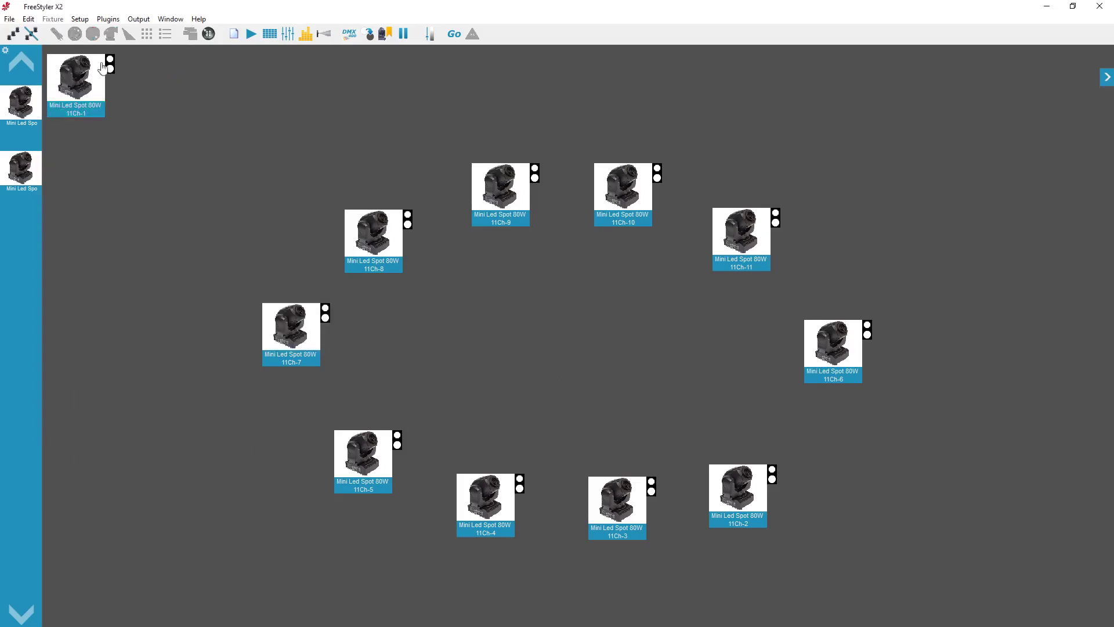
pyautogui.rightClick(78, 82)
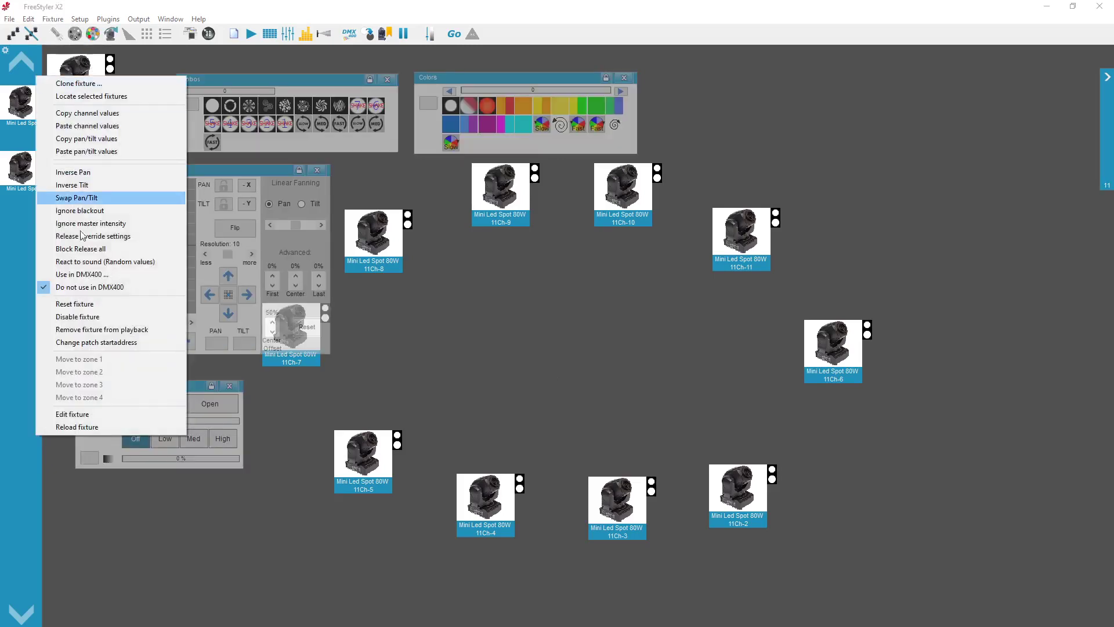
pyautogui.click(90, 415)
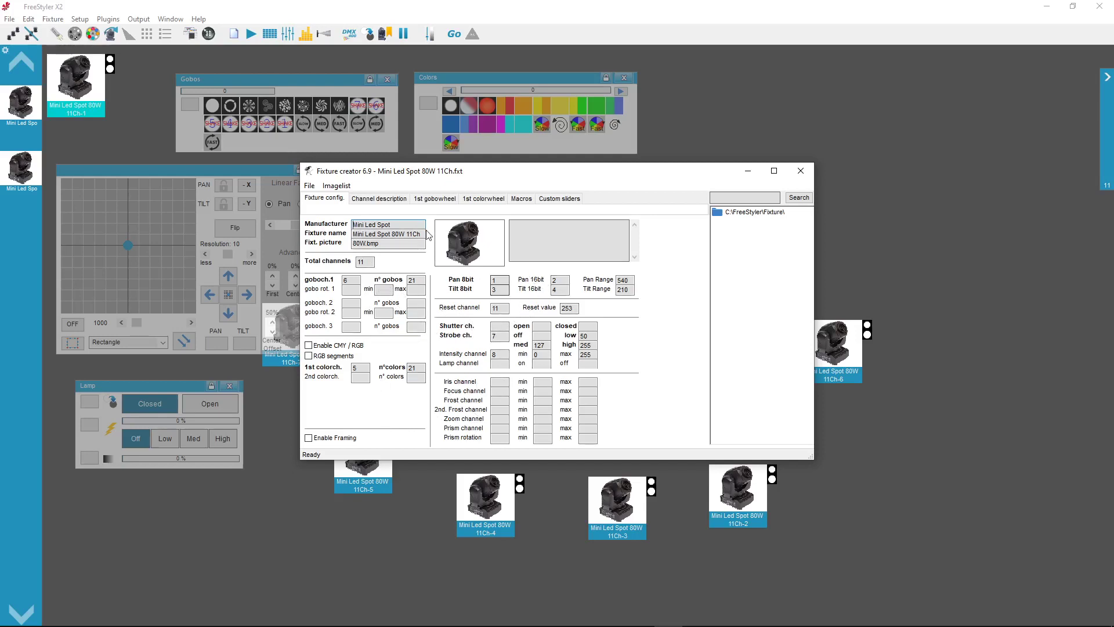
# Review the fixture's channel descriptions, first gobo wheel and first color wheel
pyautogui.click(393, 202)
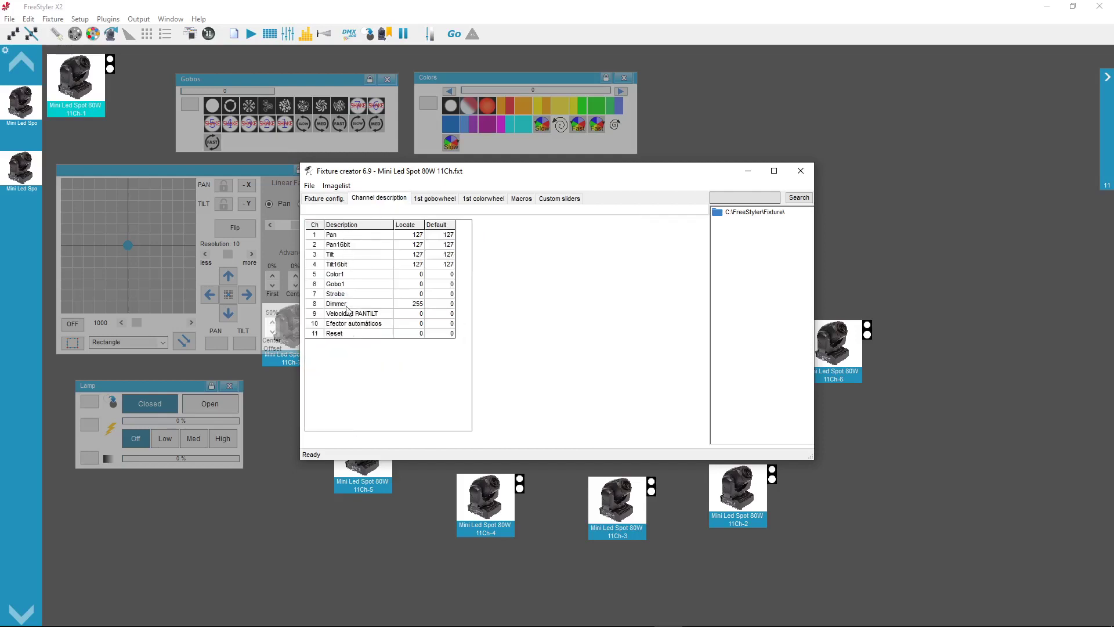
pyautogui.click(433, 199)
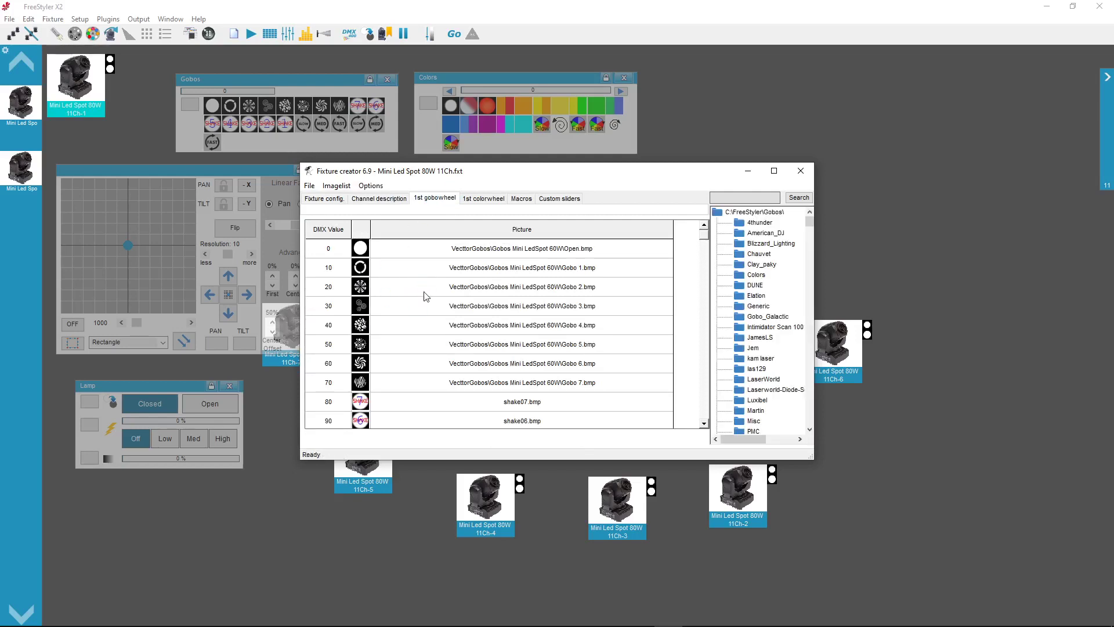
pyautogui.click(483, 199)
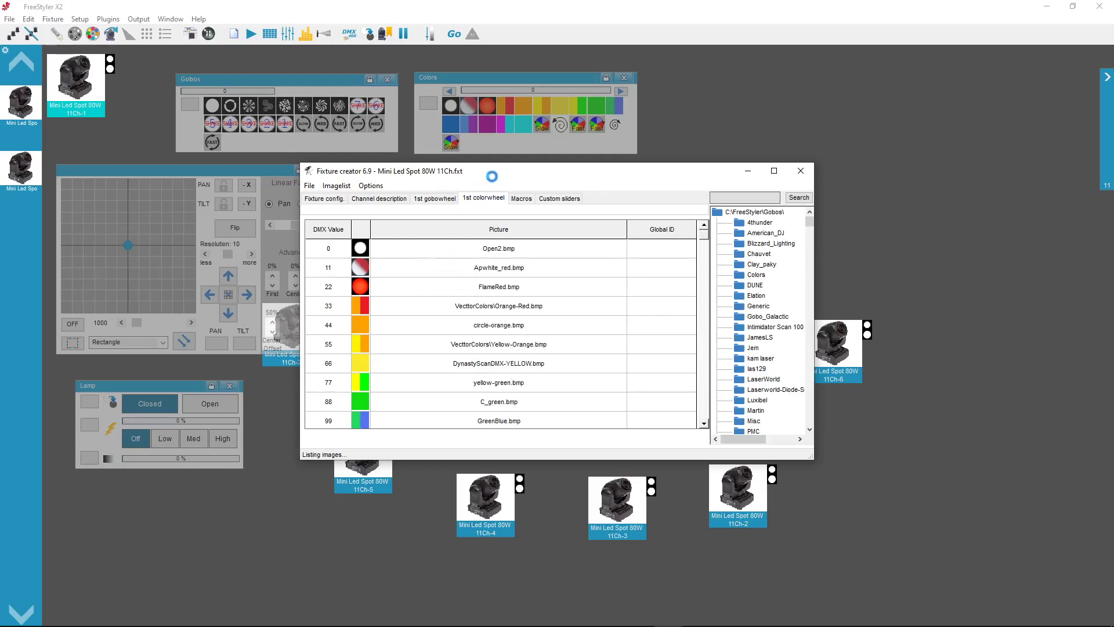
pyautogui.moveTo(490, 170); pyautogui.dragTo(832, 136)
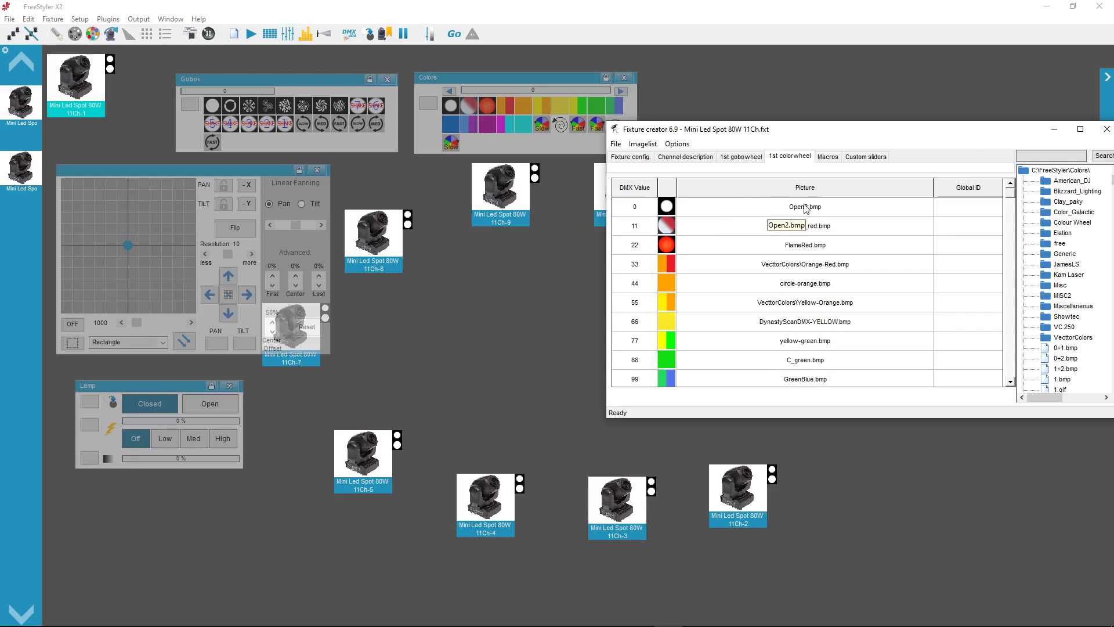
# Examine the first color wheel's entries at DMX values 11, 22 and 33 and their assigned pictures
pyautogui.click(635, 229)
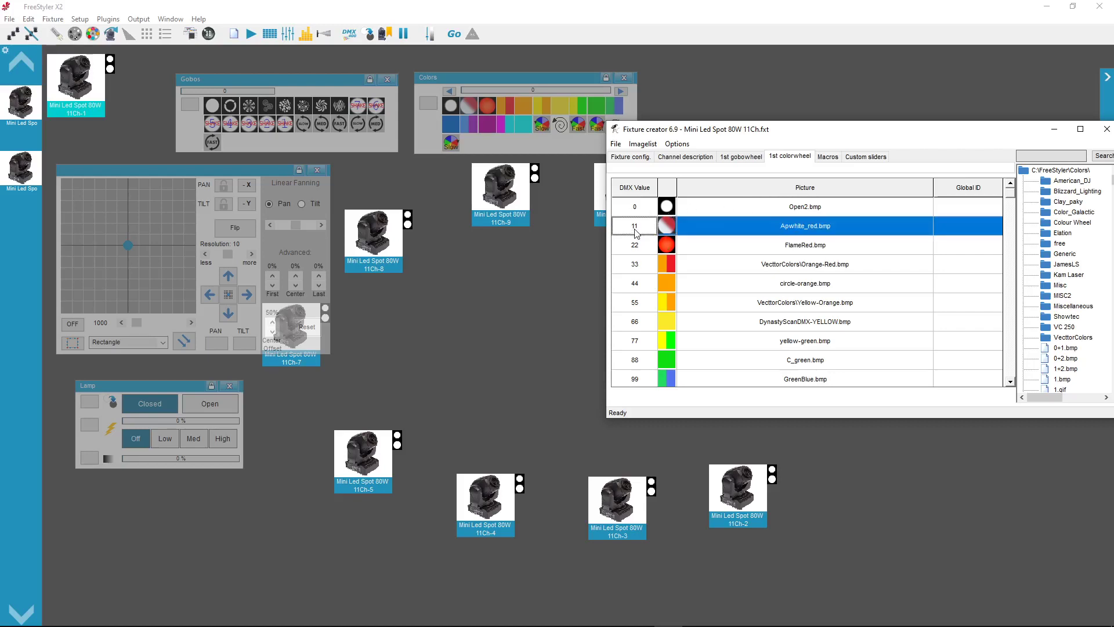
pyautogui.click(636, 248)
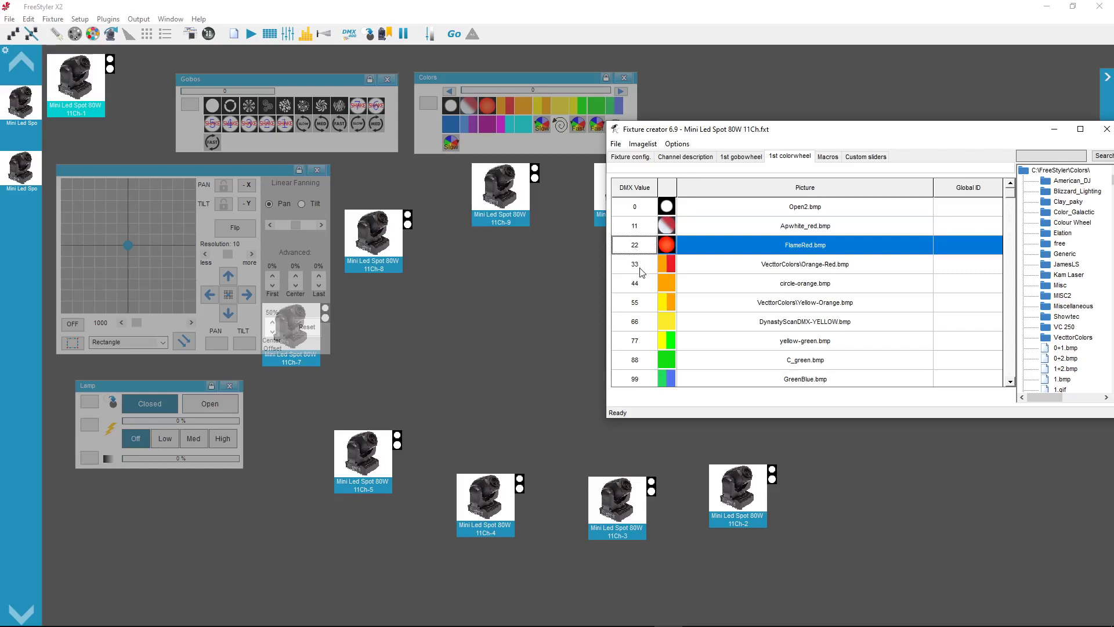
pyautogui.moveTo(804, 130); pyautogui.dragTo(679, 146)
pyautogui.click(595, 283)
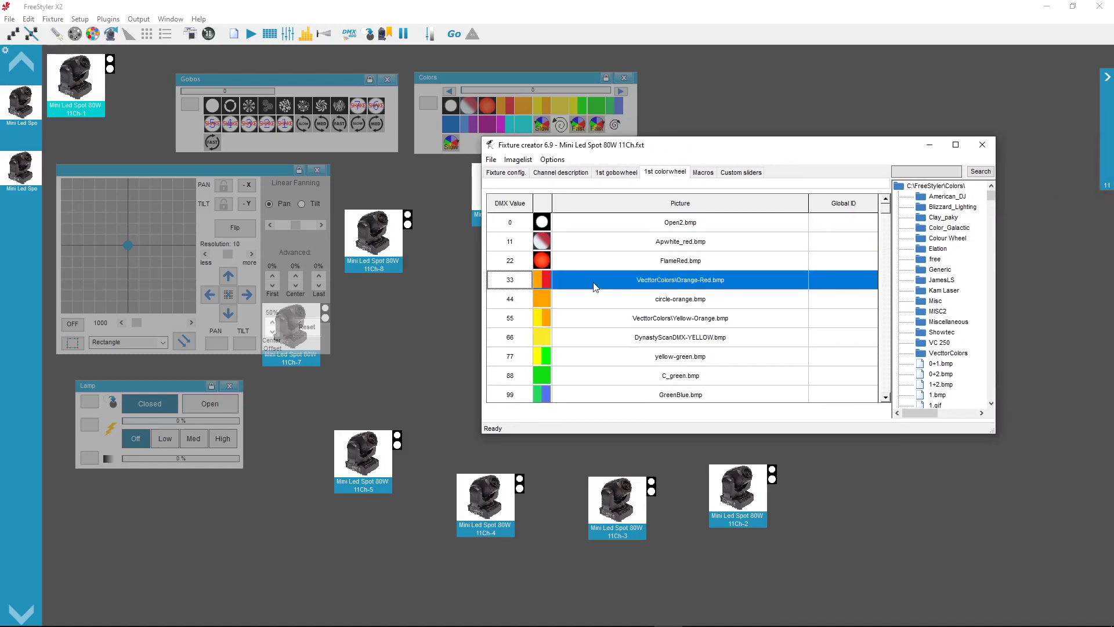
pyautogui.click(593, 238)
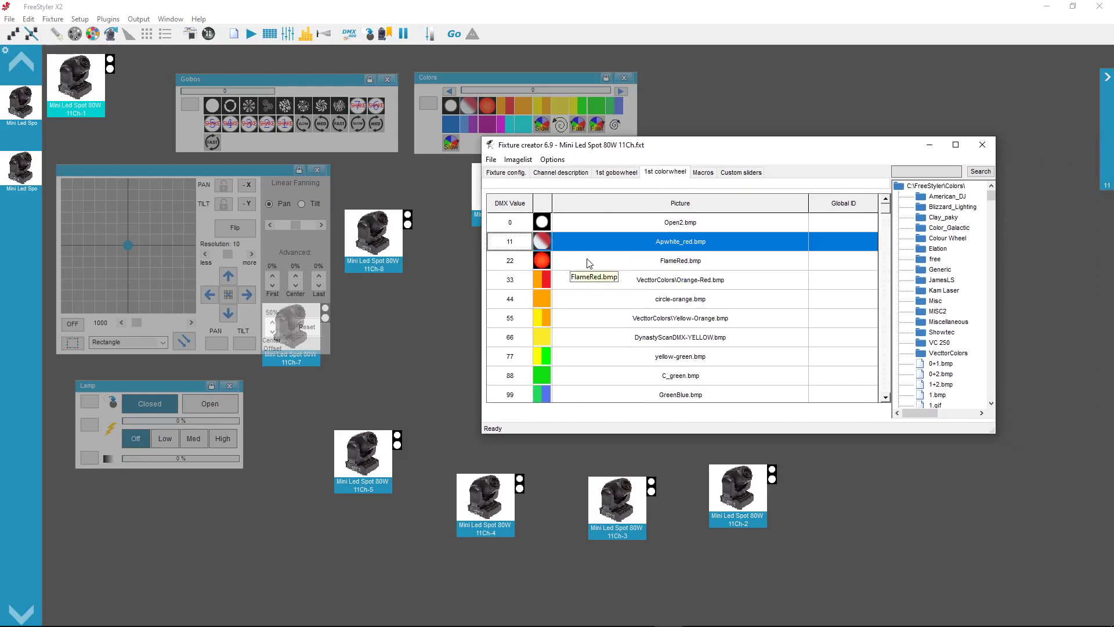
pyautogui.click(585, 260)
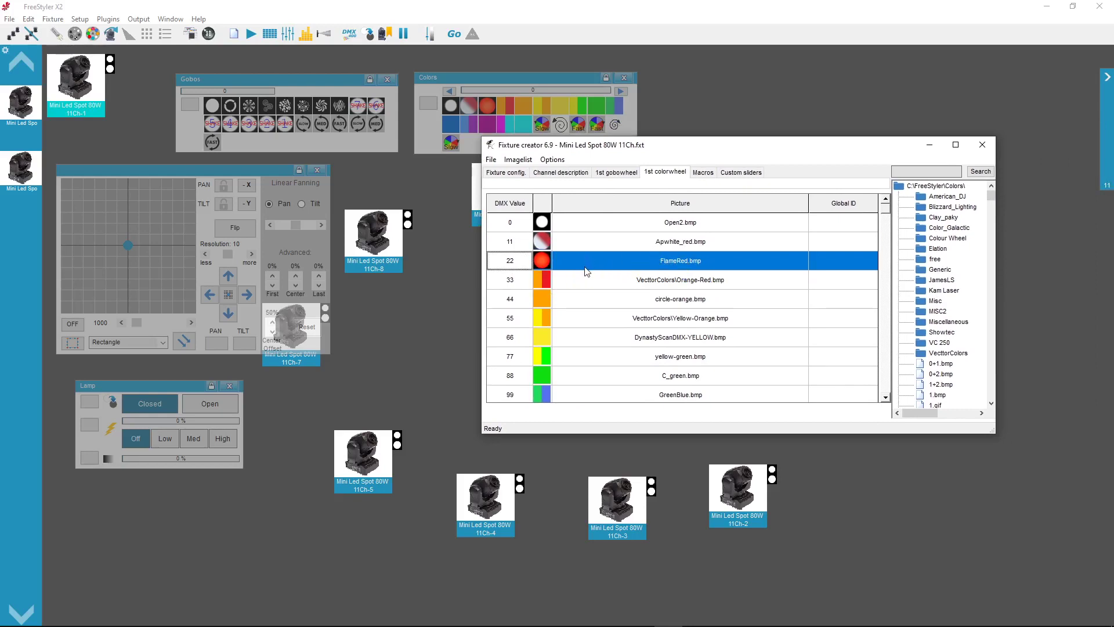
# Search the color images for "red" and assign C_red.bmp to DMX value 22 on the first color wheel
pyautogui.click(925, 173)
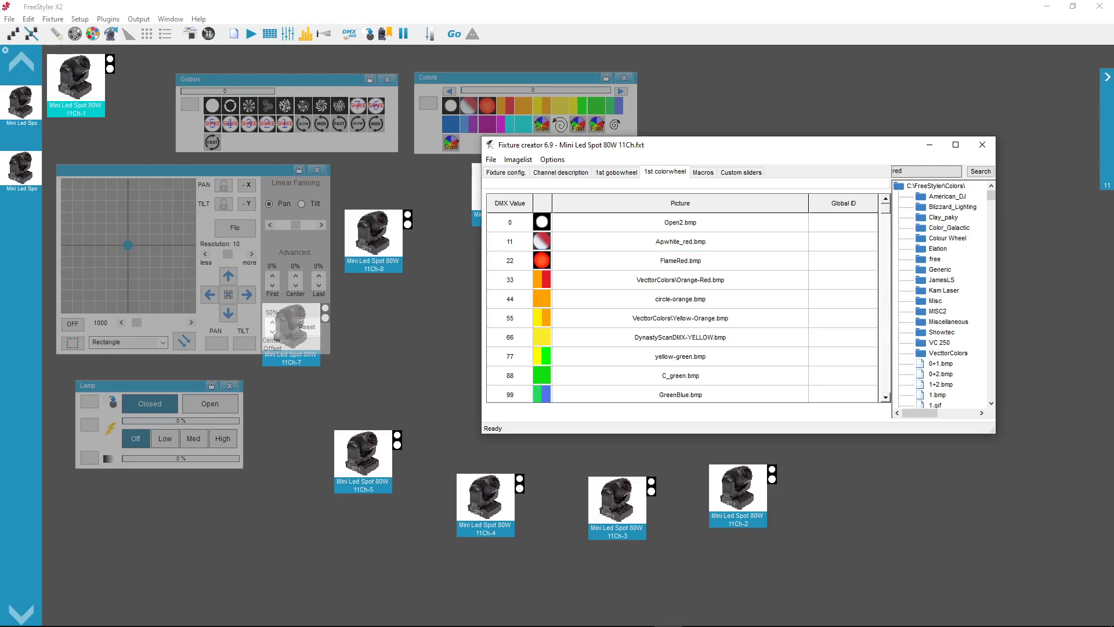
pyautogui.press('Return')
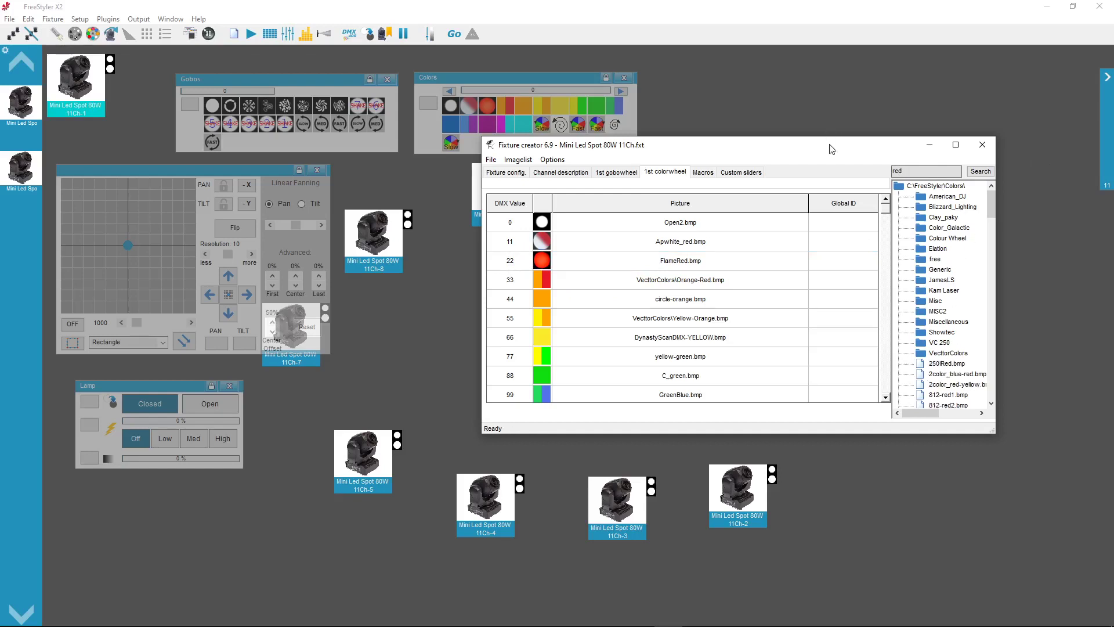
pyautogui.moveTo(833, 149); pyautogui.dragTo(828, 49)
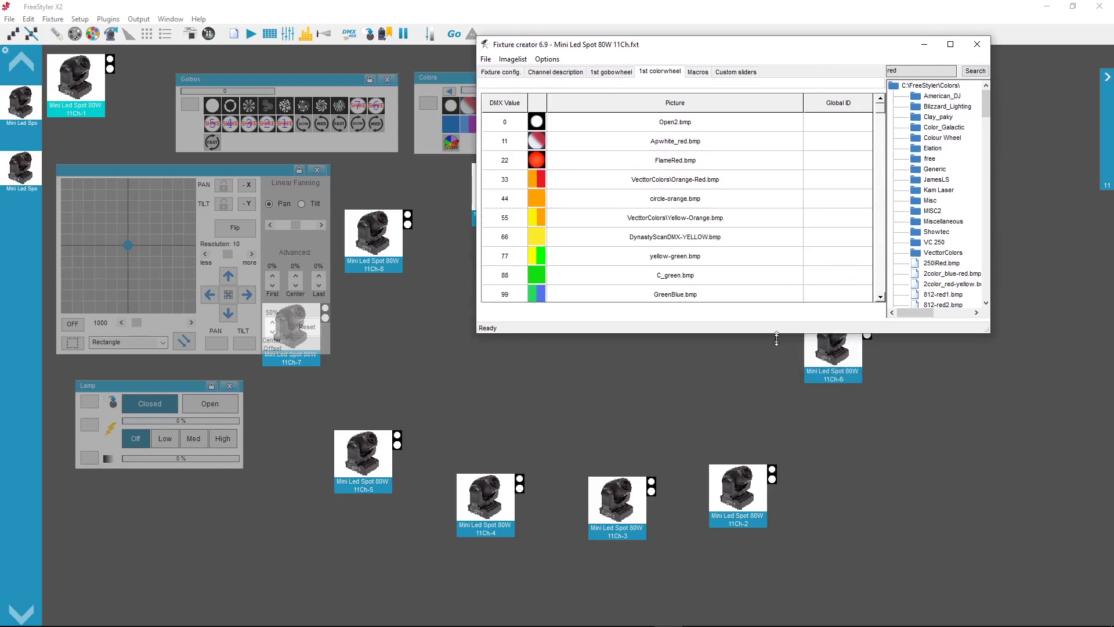
pyautogui.moveTo(776, 339); pyautogui.dragTo(777, 574)
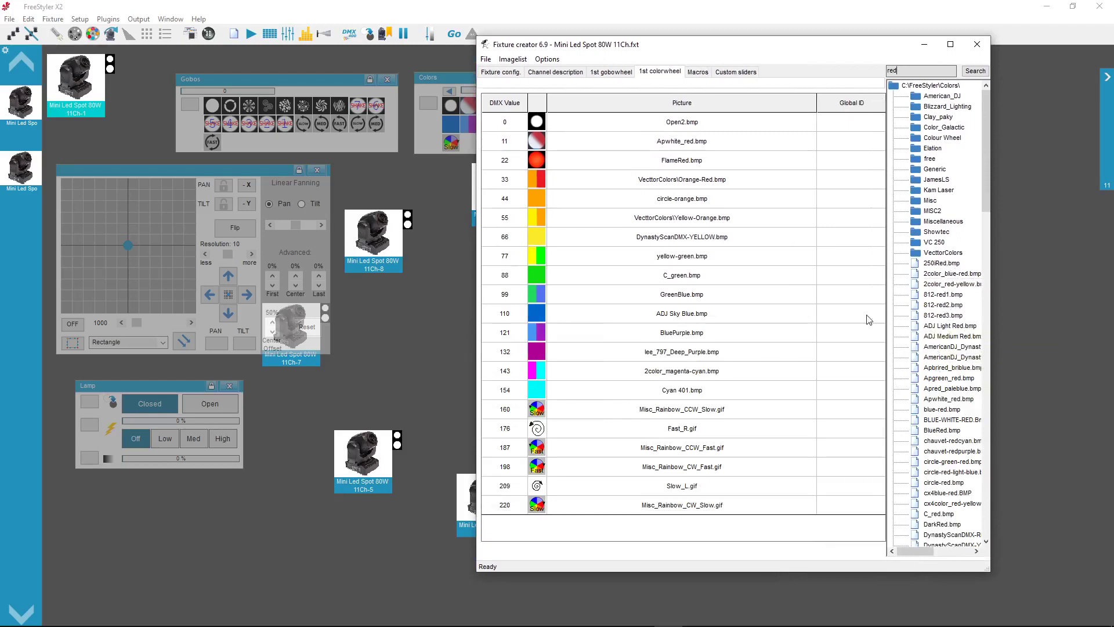
pyautogui.click(582, 161)
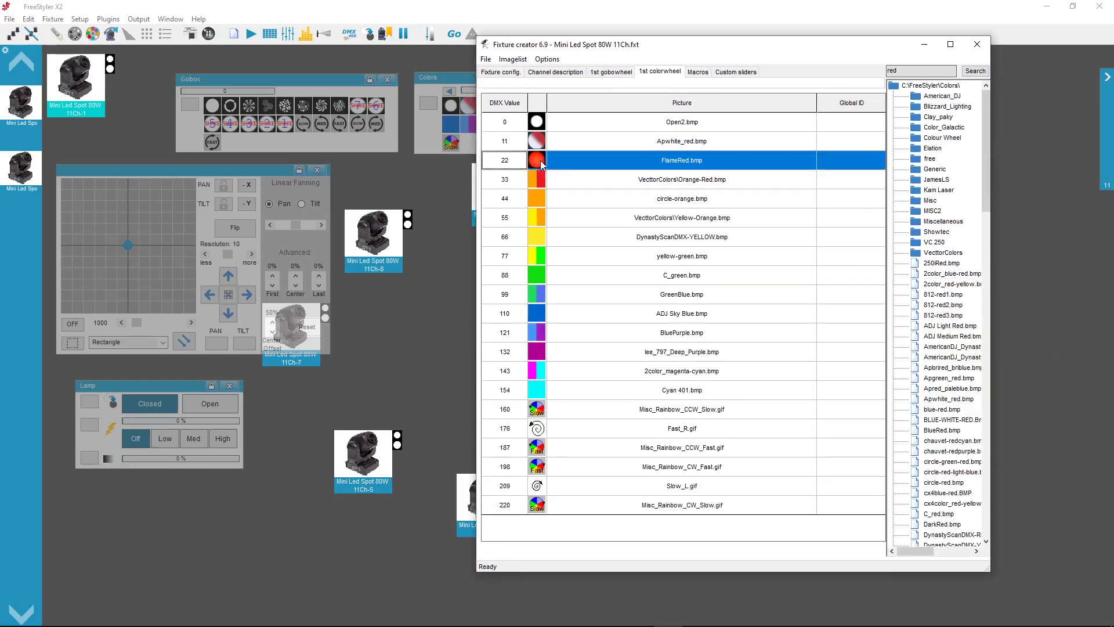
pyautogui.click(930, 514)
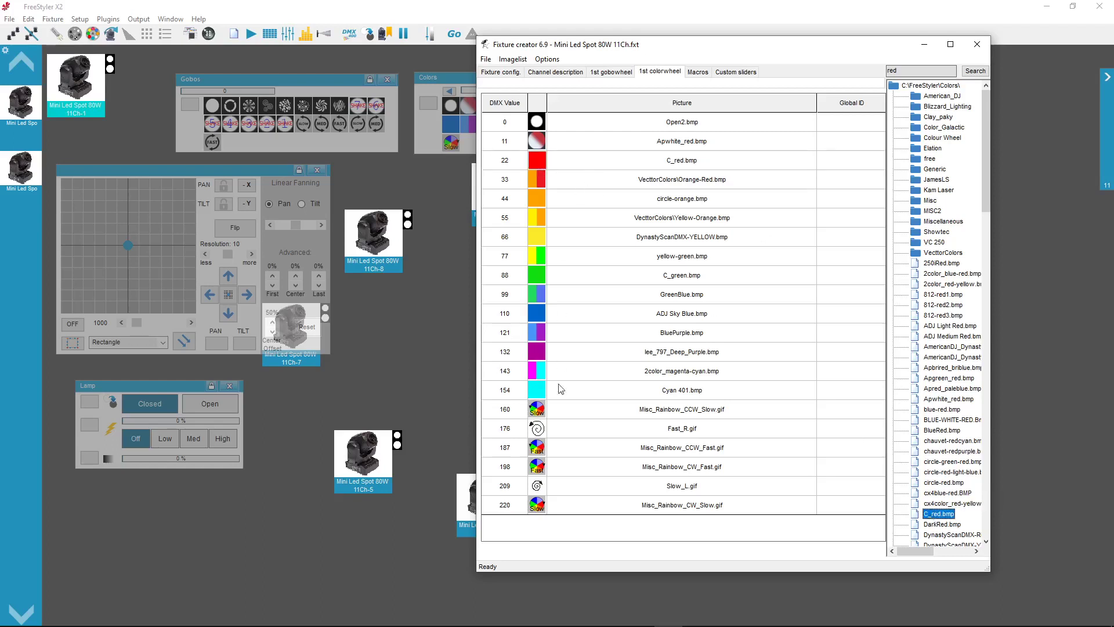